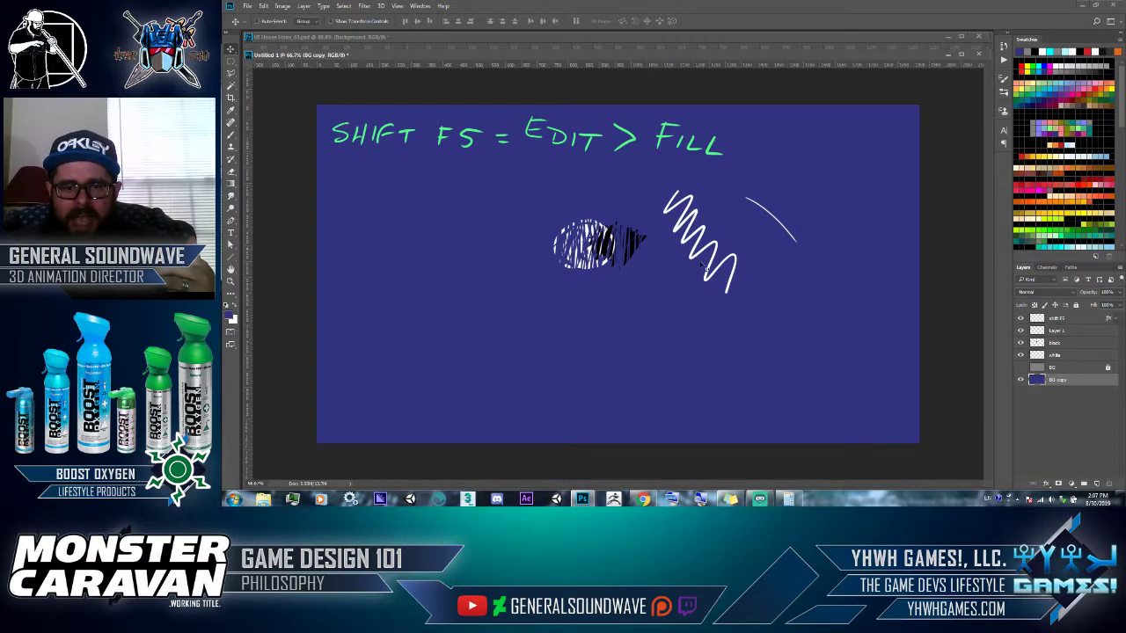
- Fill the BG copy layer with cyan using the Paint Bucket tool, and refill it with dark blue
key(g)
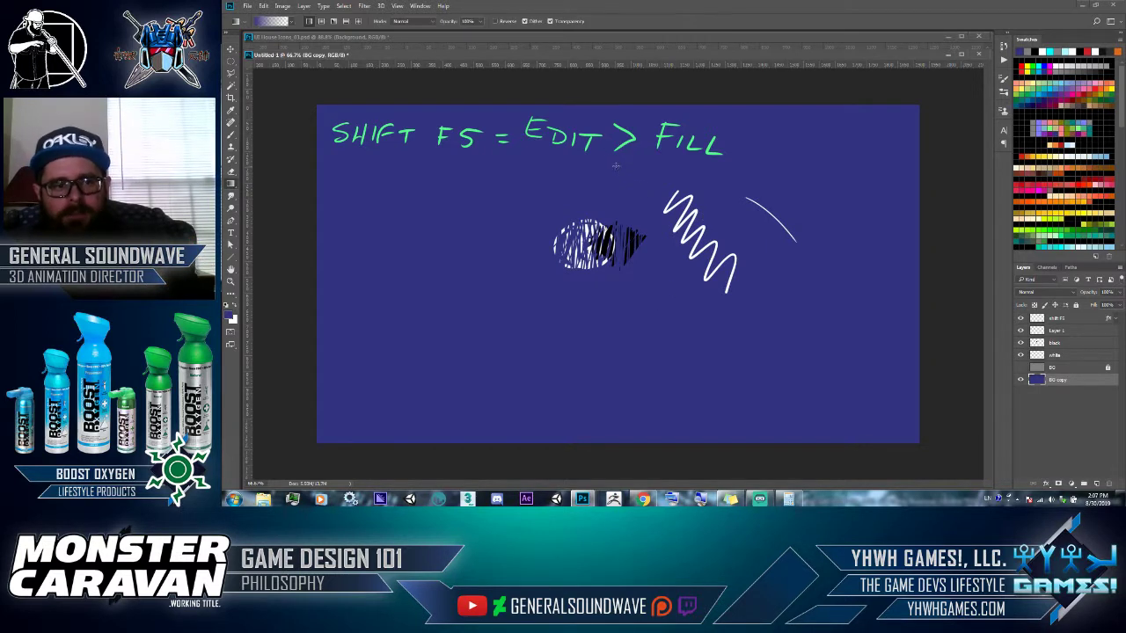
right_click(232, 186)
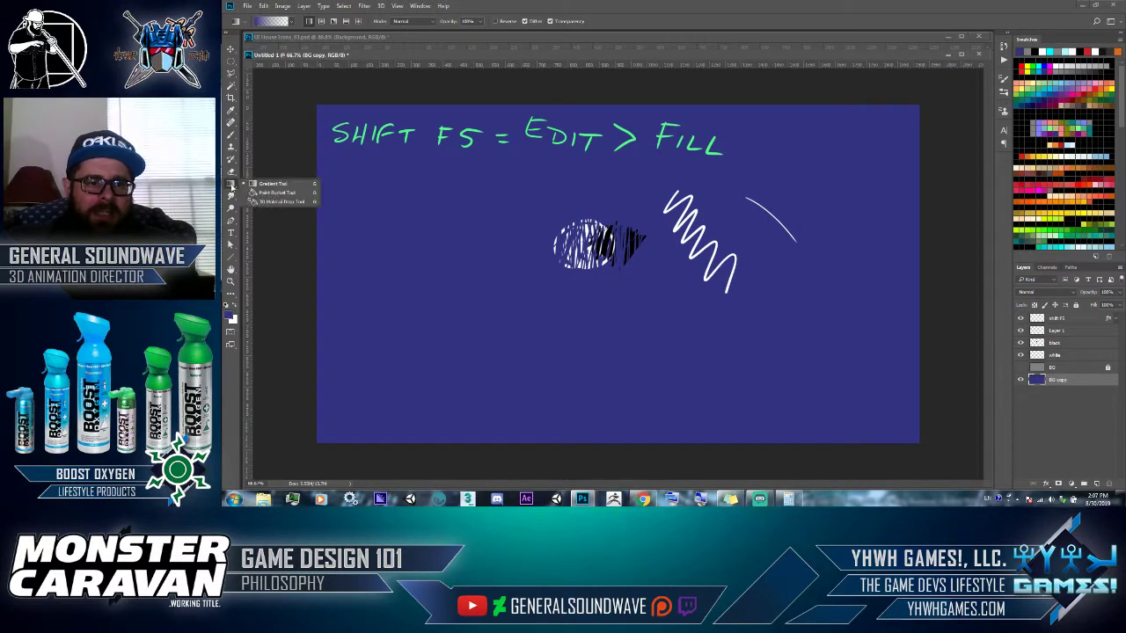
click(280, 194)
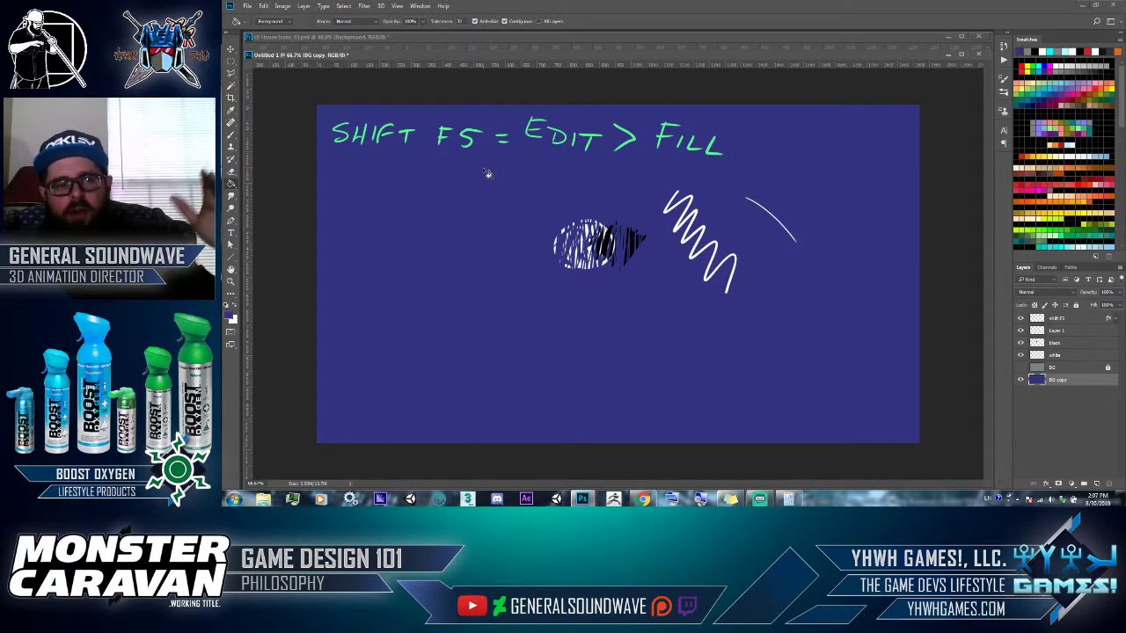
click(1042, 62)
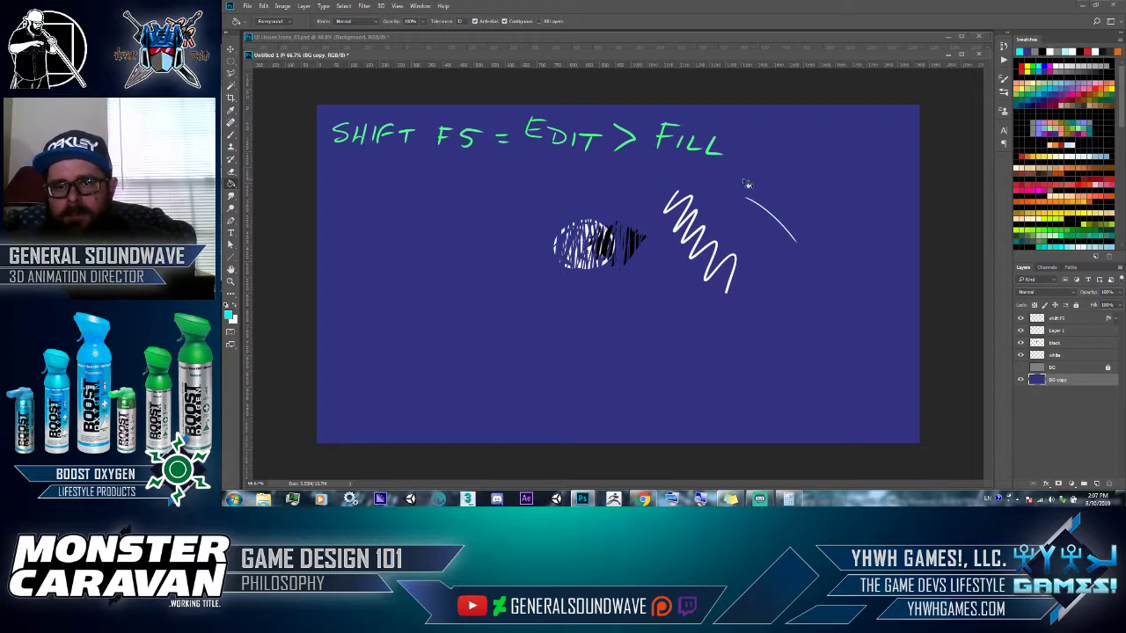
click(752, 185)
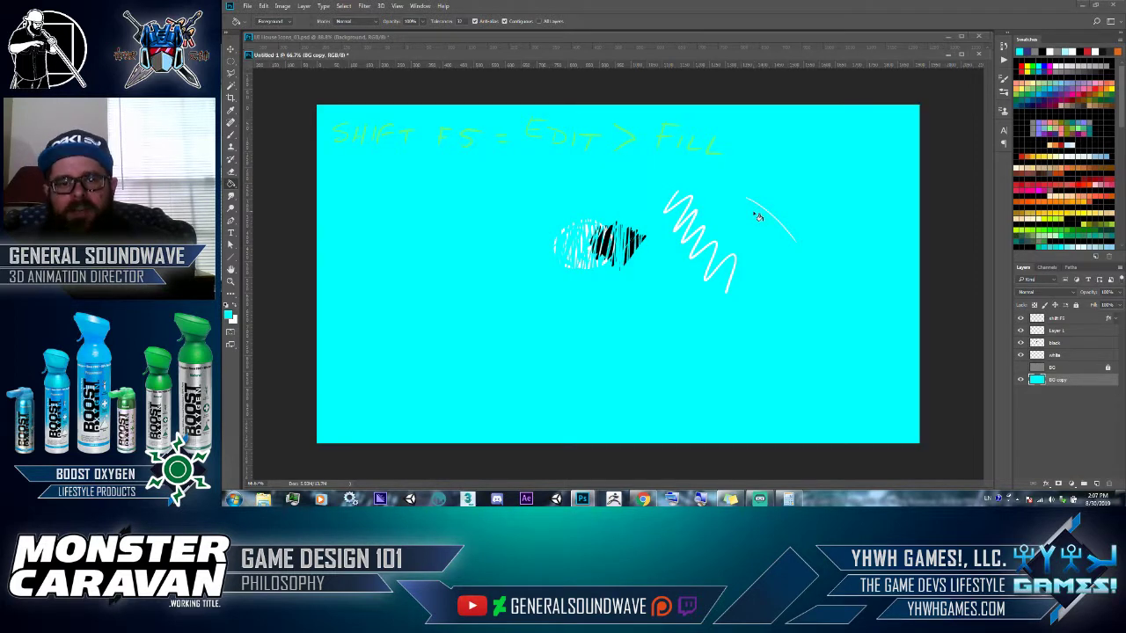
click(1025, 53)
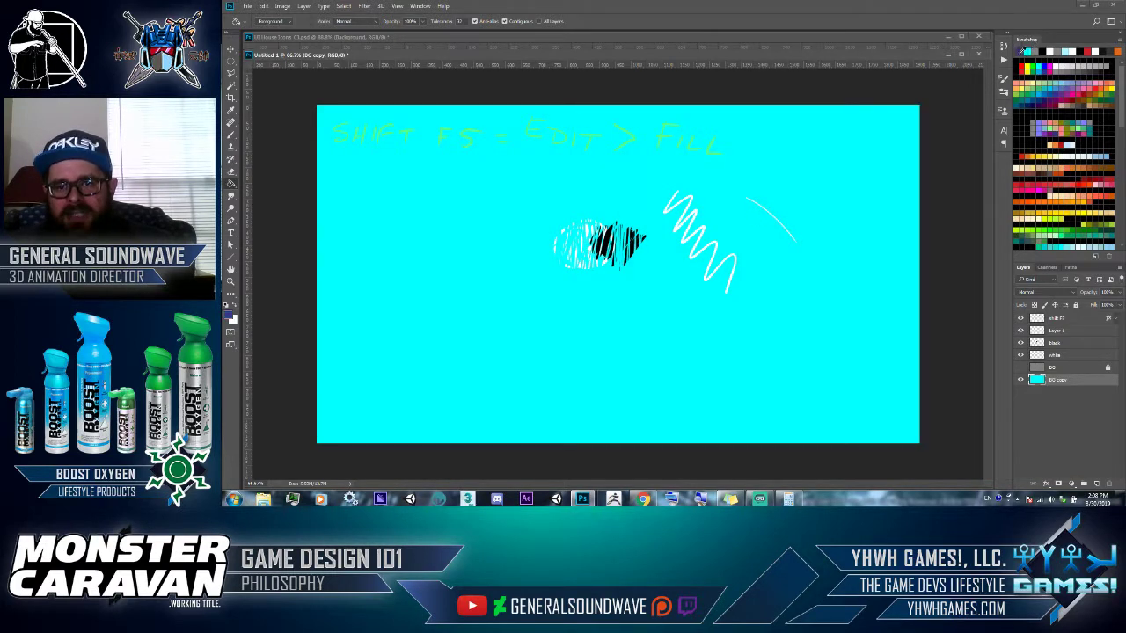
click(794, 182)
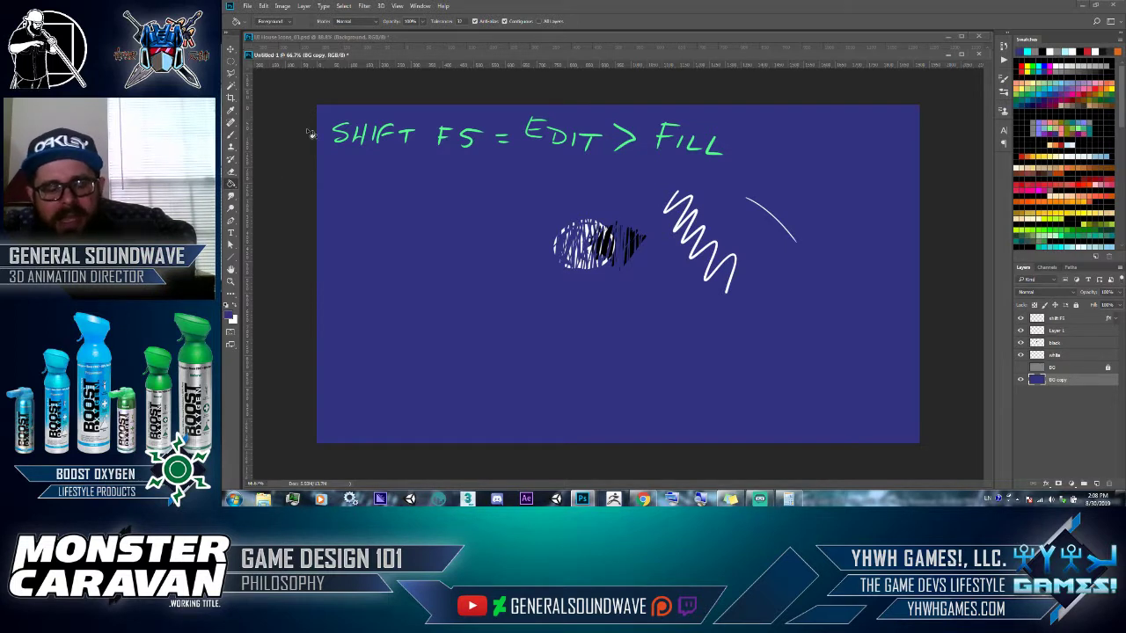
- Switch to the Gradient tool and open the Gradient Editor, placing it clear of the handwritten text
key(shift+g)
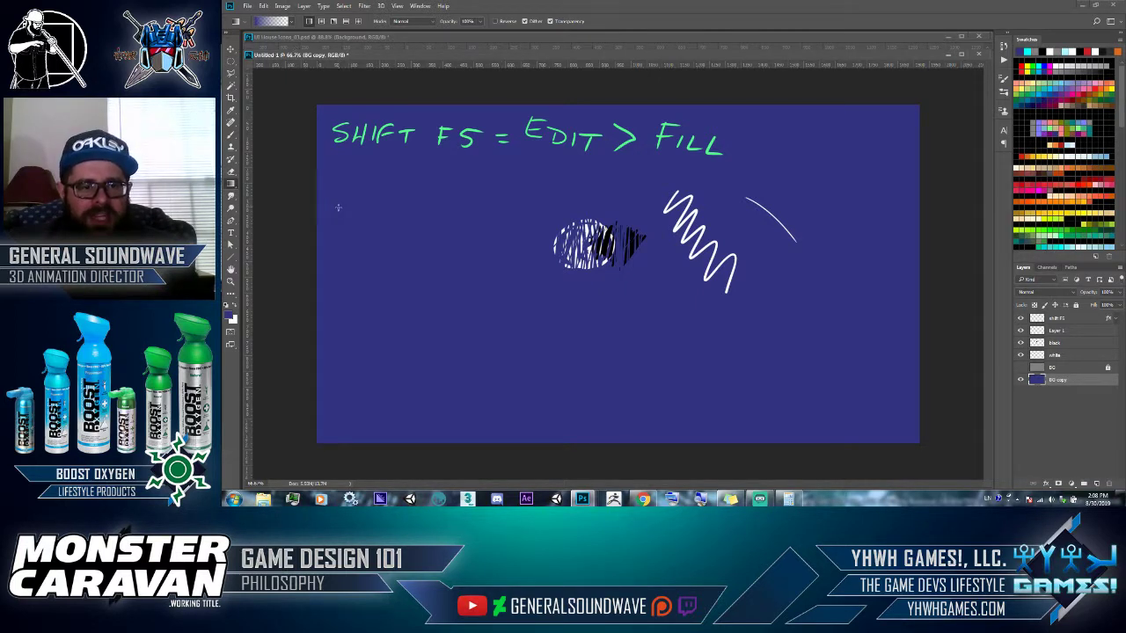
drag(231, 184, 255, 192)
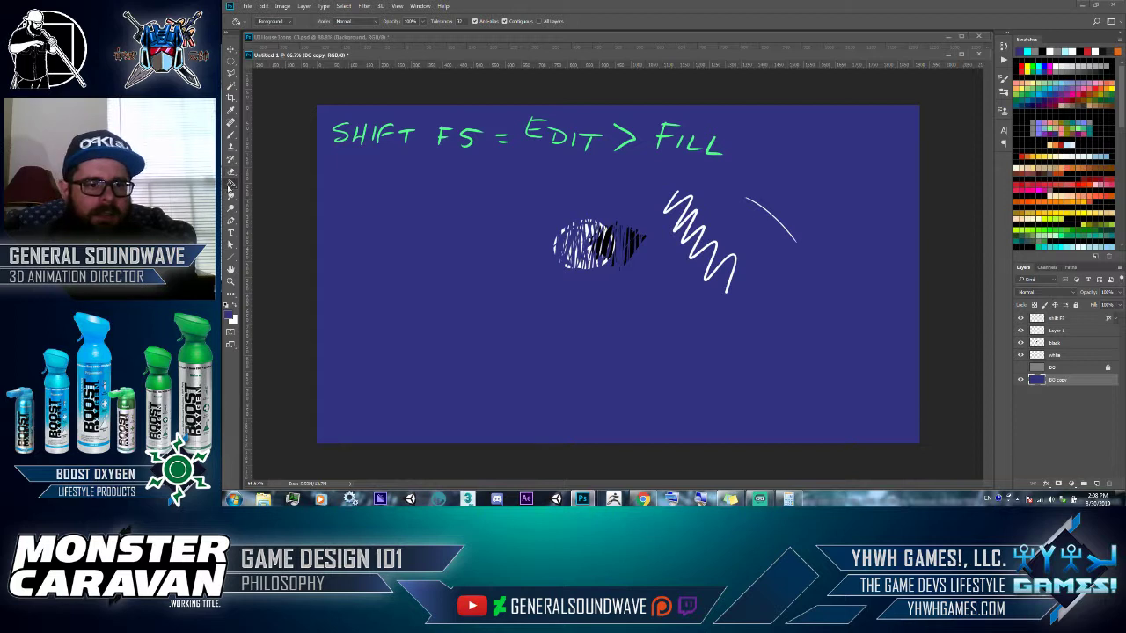
click(229, 187)
click(272, 185)
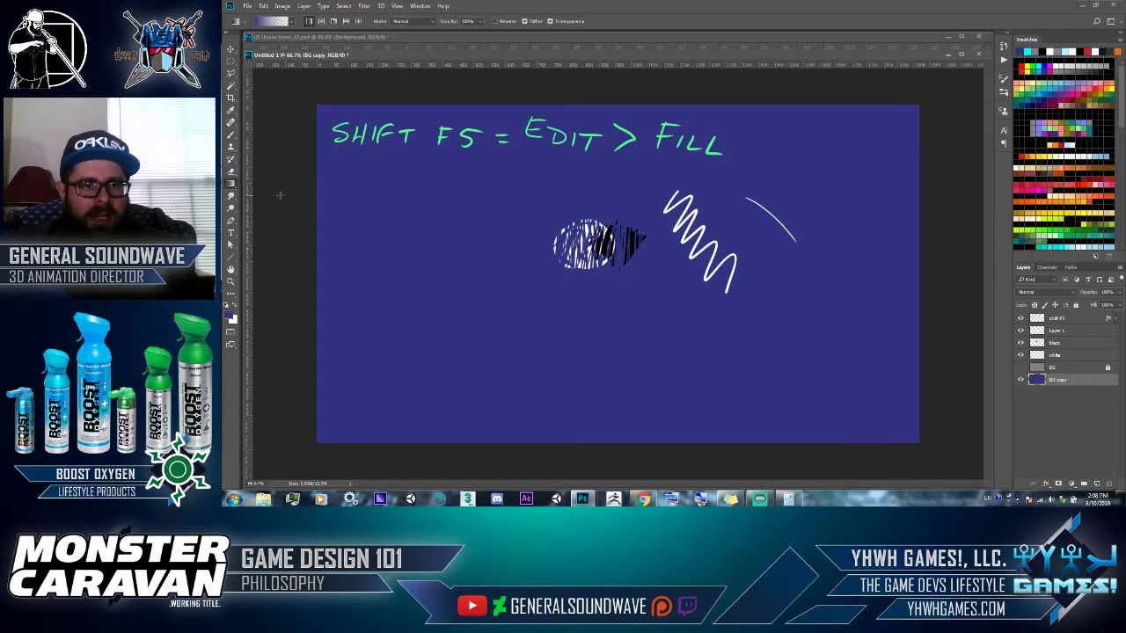
click(269, 21)
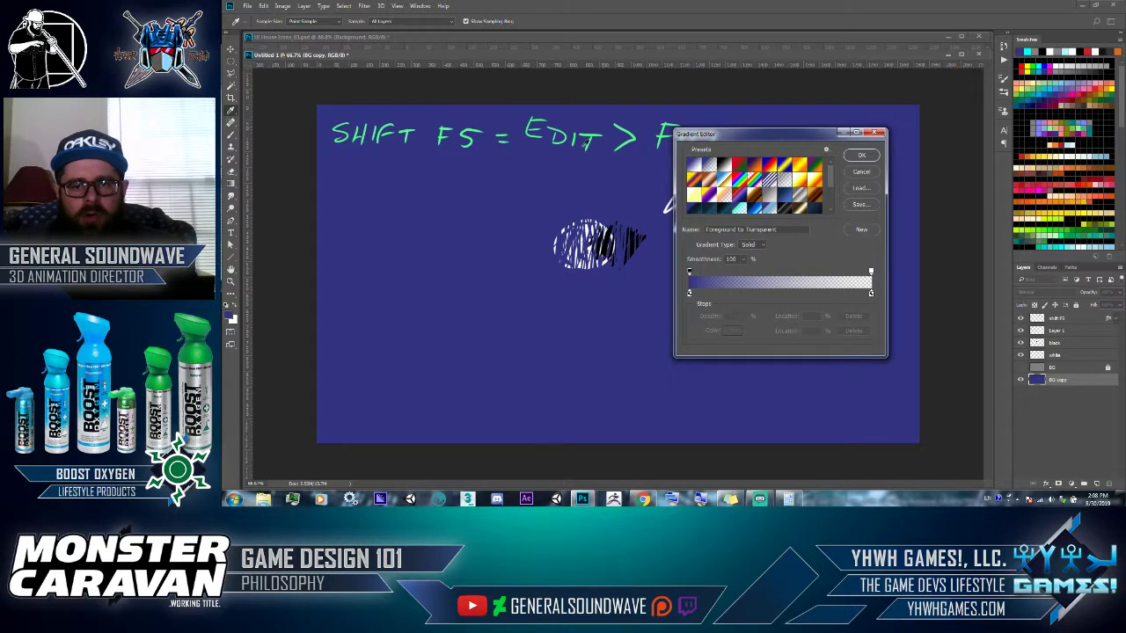
drag(752, 140, 794, 146)
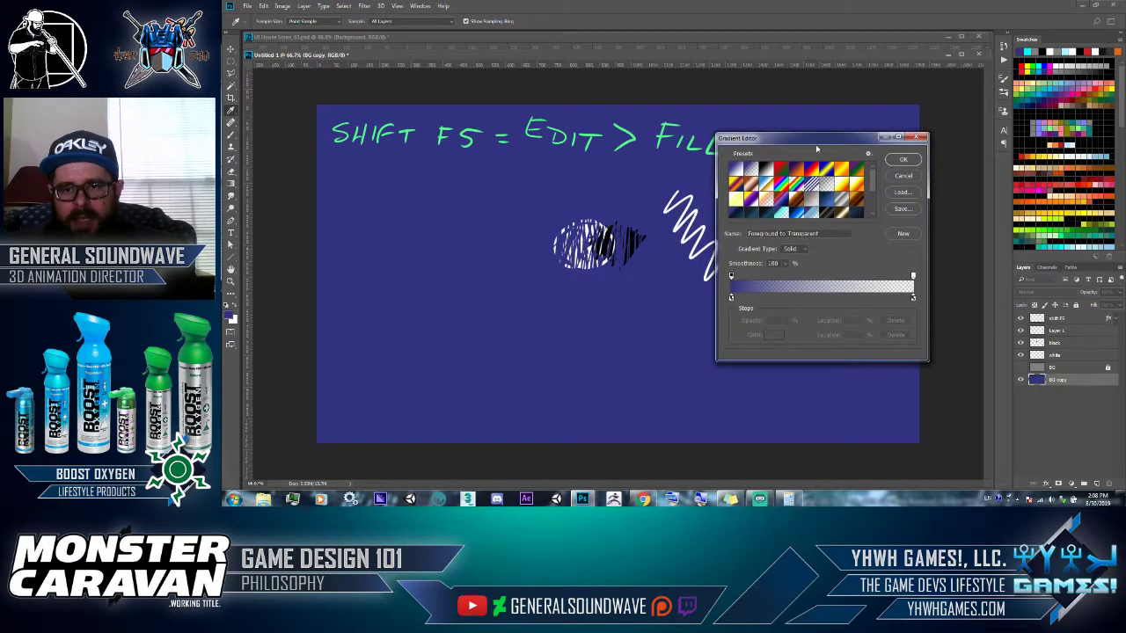
- Preview a grey preset, Neutral Density and Transparent Stripes among the gradient presets
click(812, 200)
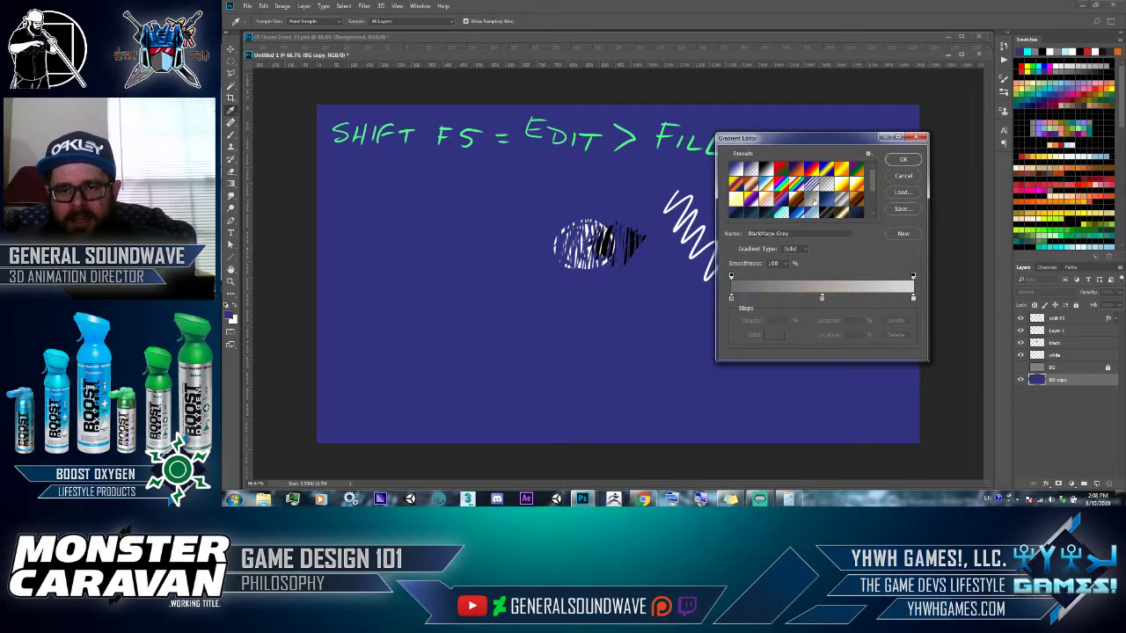
click(827, 186)
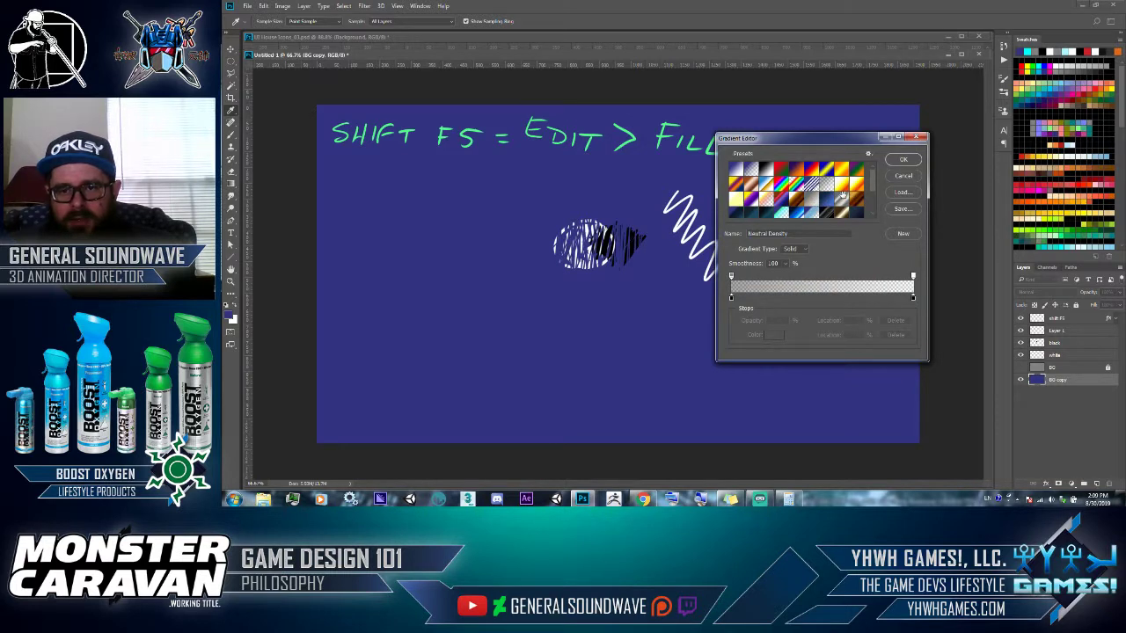
click(814, 184)
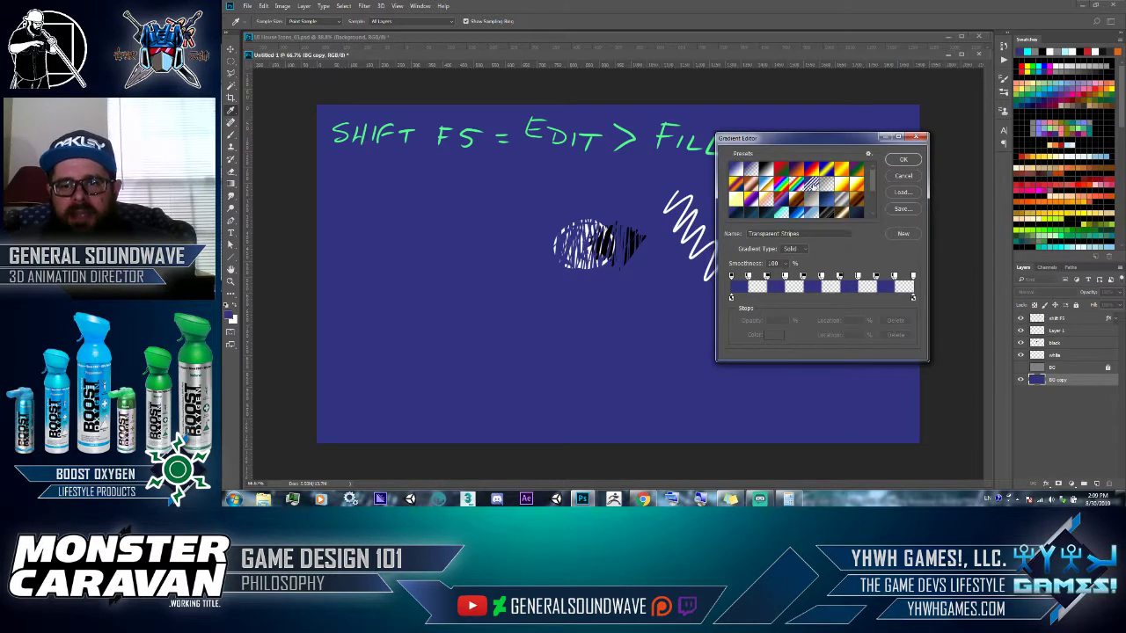
click(826, 186)
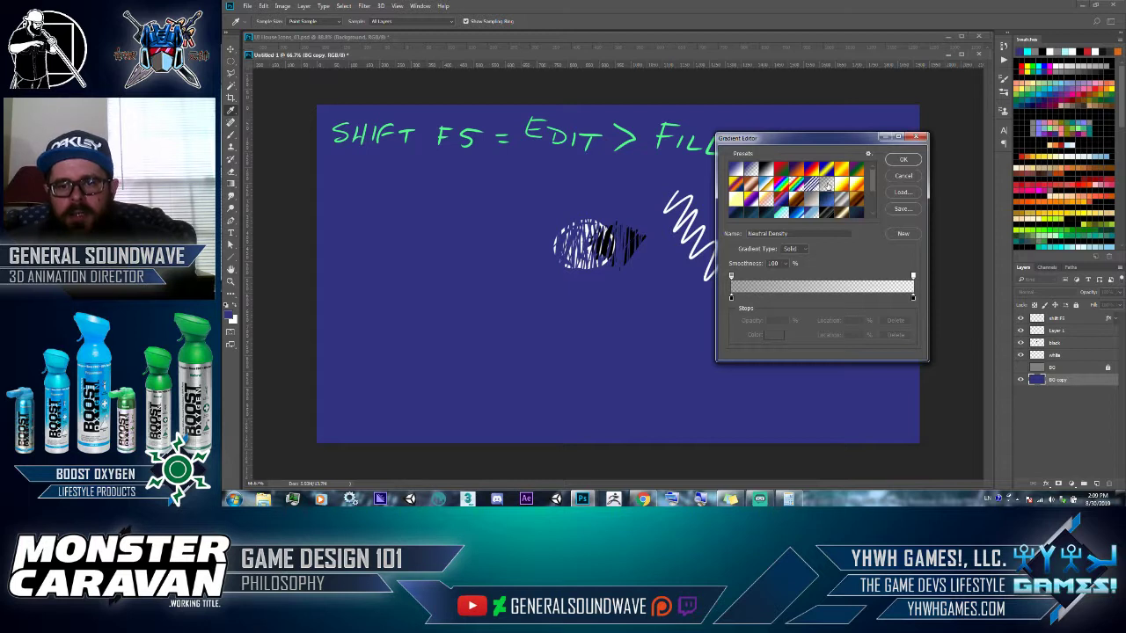
mouse_move(871, 180)
mouse_down()
mouse_move(869, 207)
mouse_move(873, 177)
mouse_up()
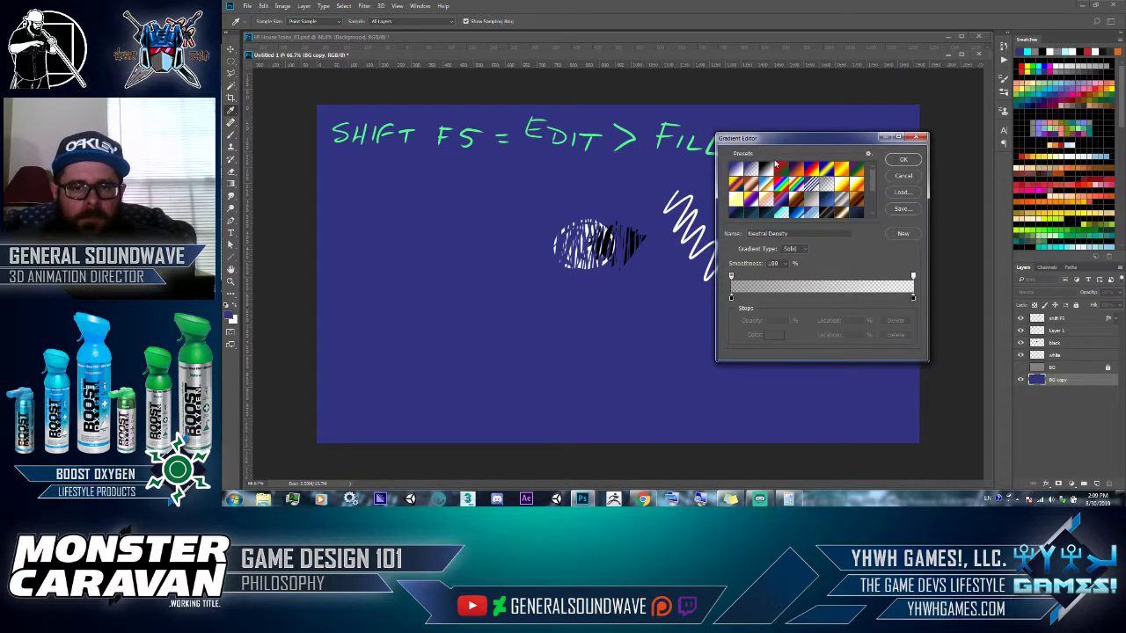
- Compare the Foreground to Transparent preset with Foreground to Background, and apply Foreground to Background as the gradient
click(738, 169)
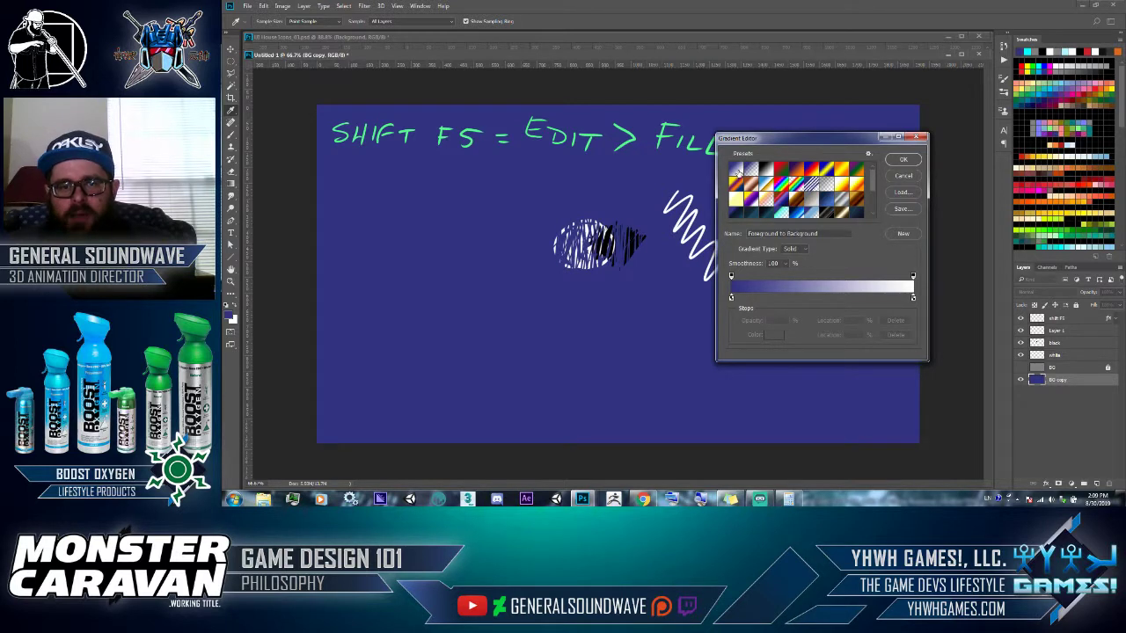
click(752, 168)
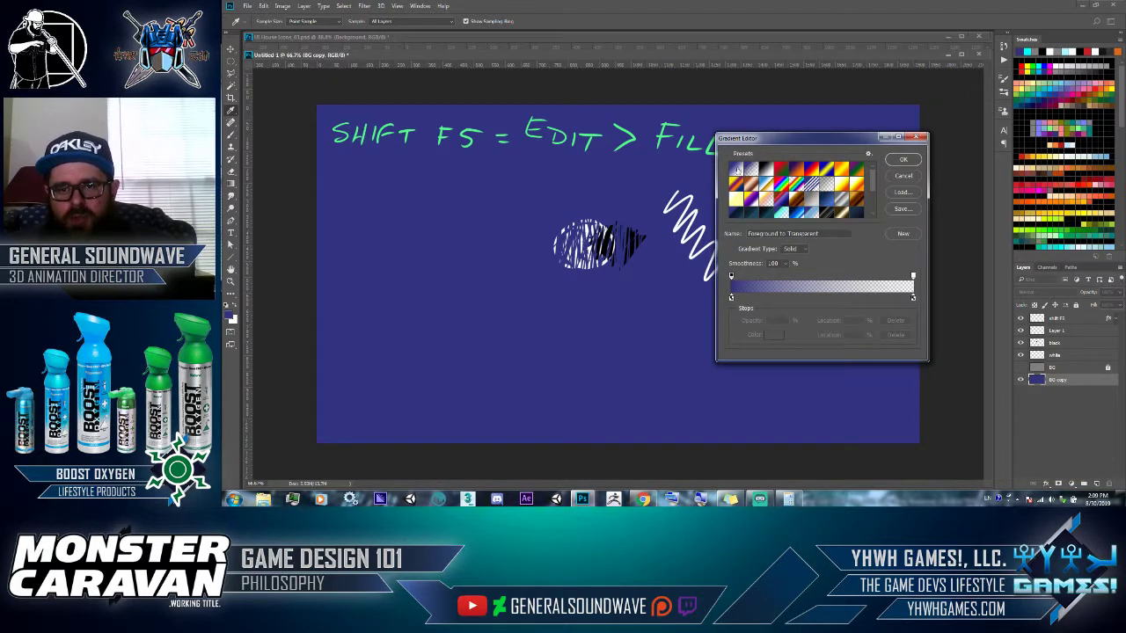
click(737, 169)
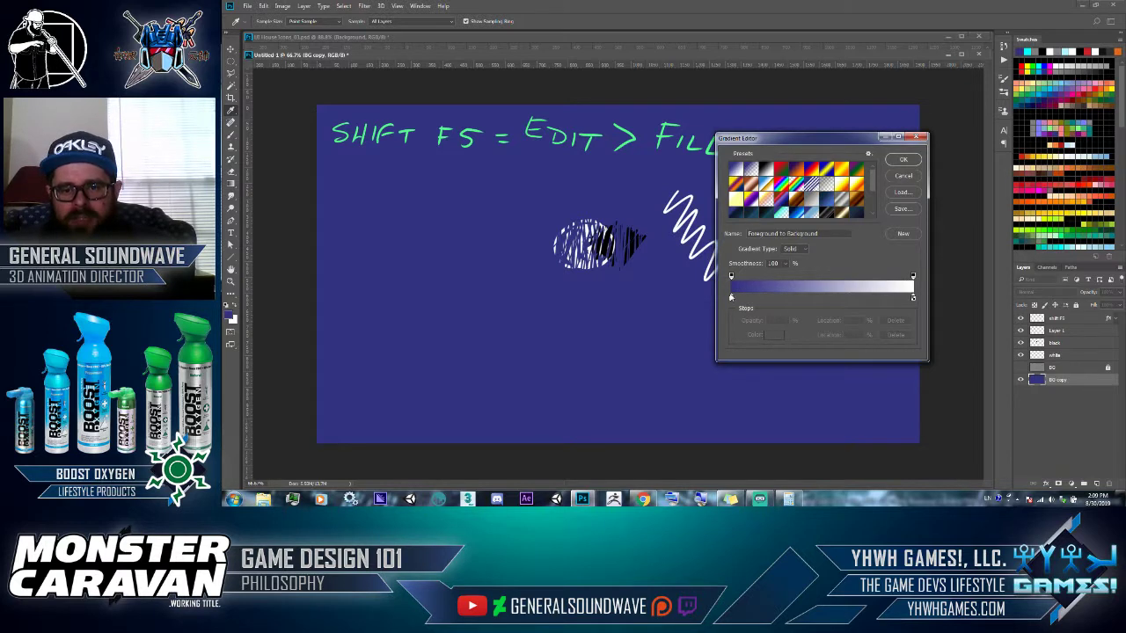
click(894, 158)
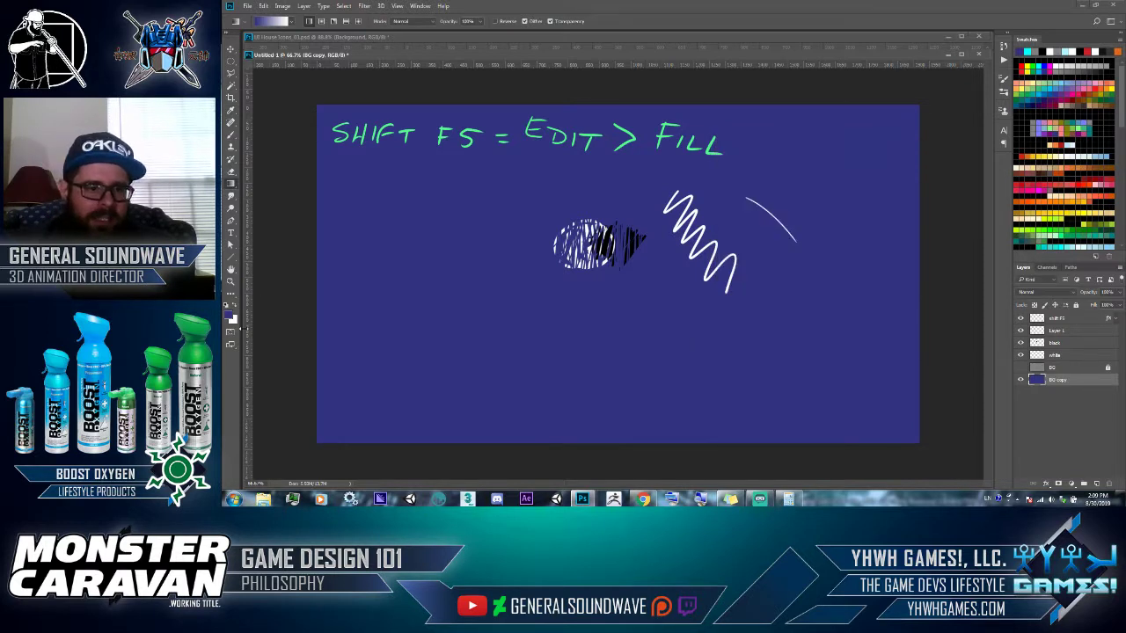
- Change the gradient's starting colour stop to bright green, keeping the white end, and accept the custom gradient
click(231, 315)
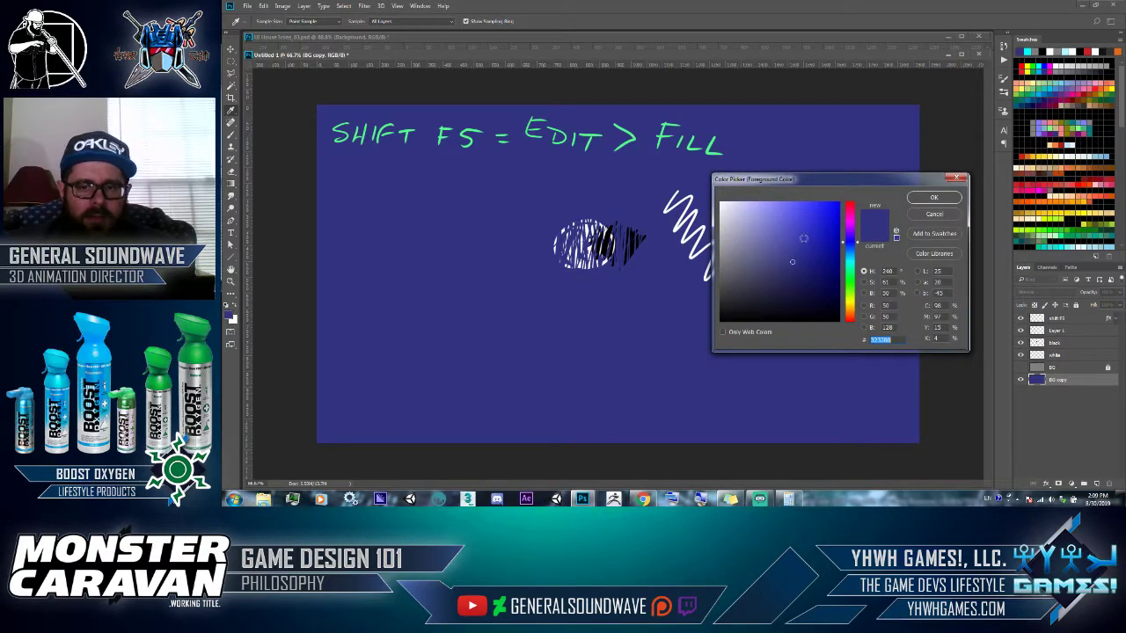
click(944, 216)
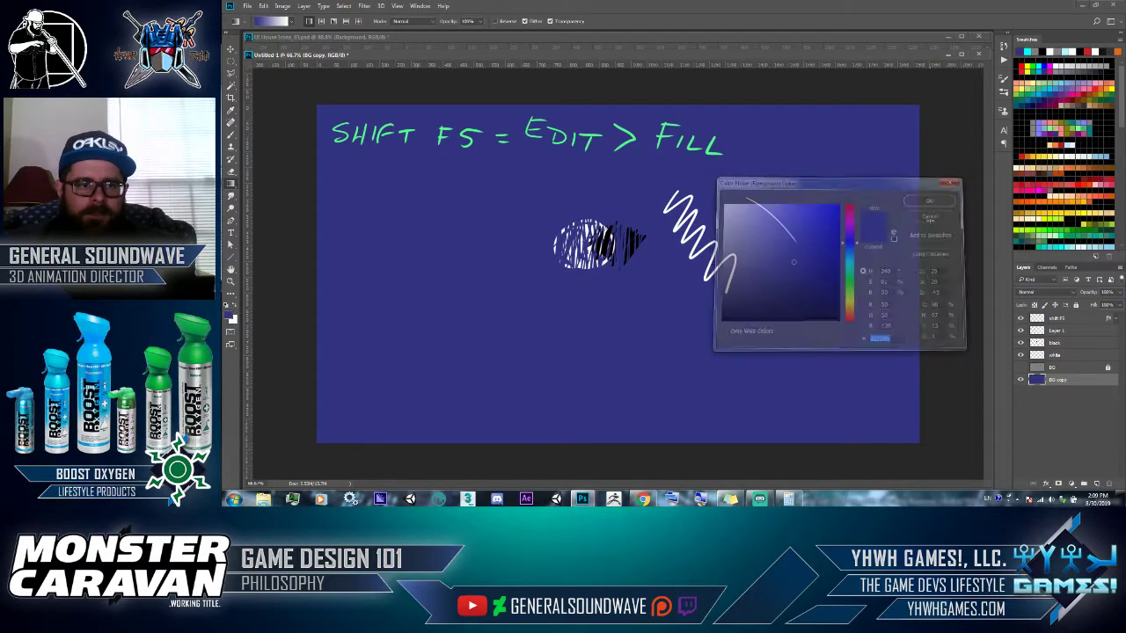
click(266, 22)
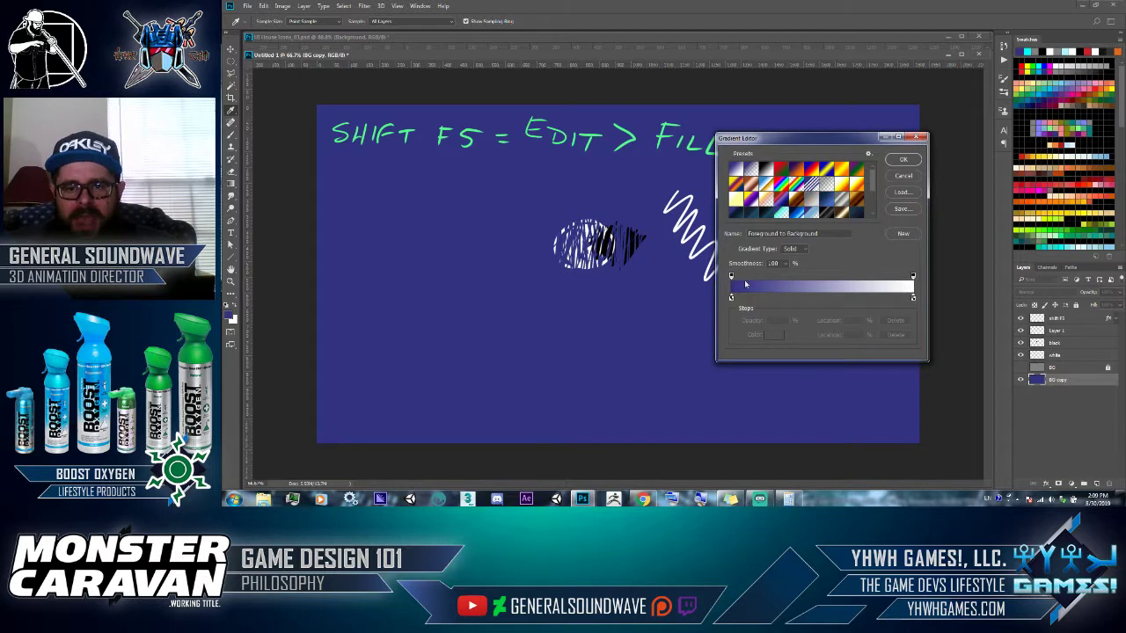
drag(731, 299, 732, 299)
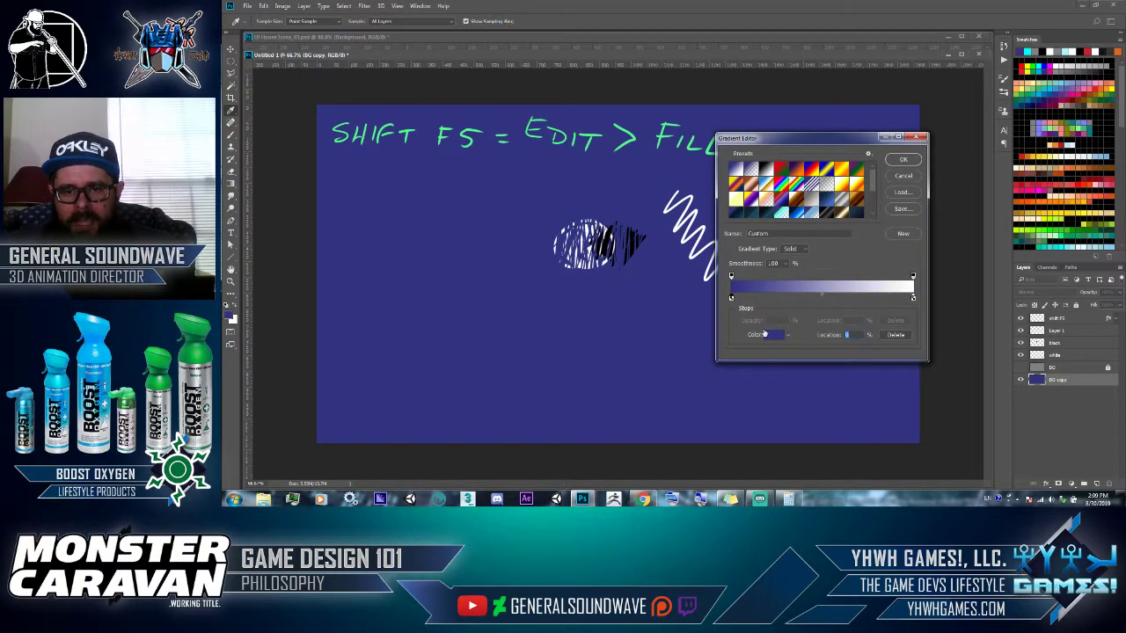
click(773, 335)
click(848, 288)
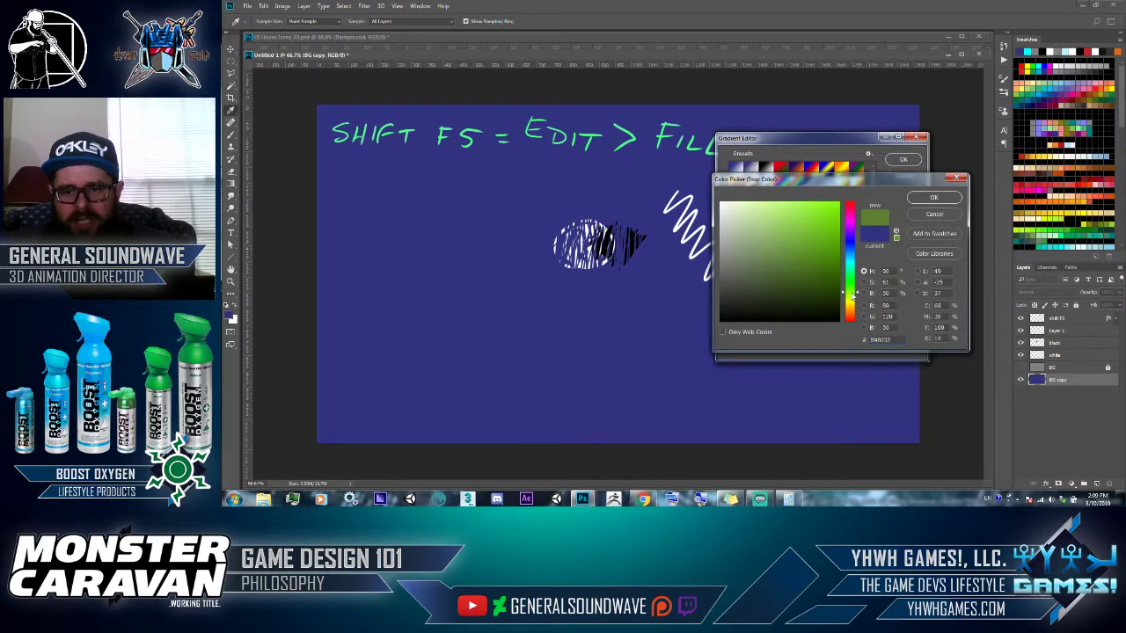
click(821, 236)
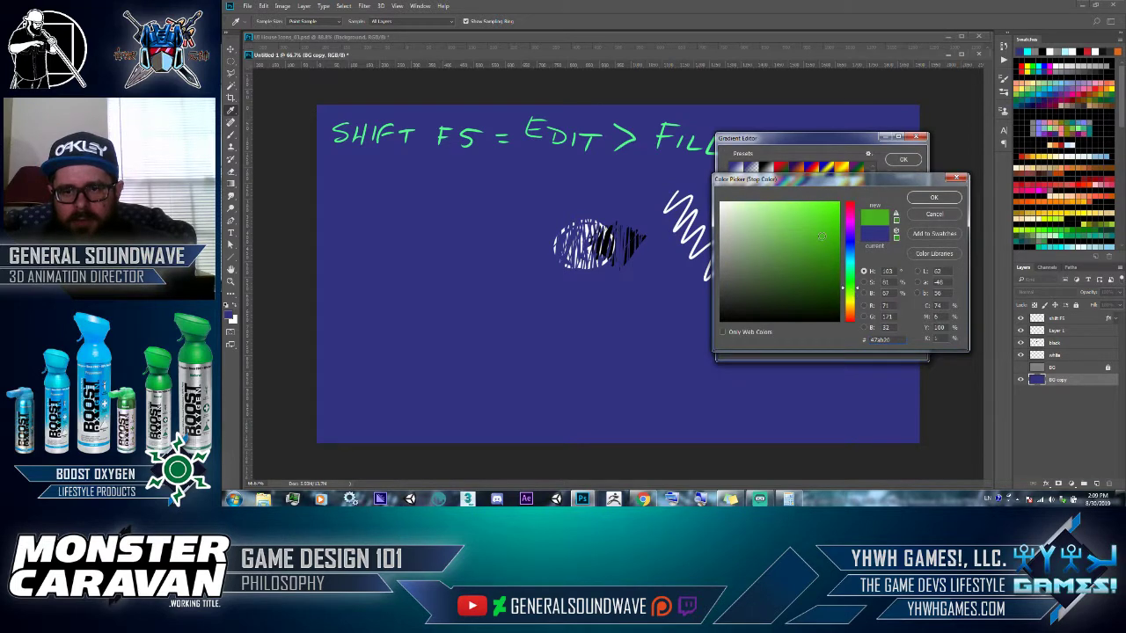
click(933, 197)
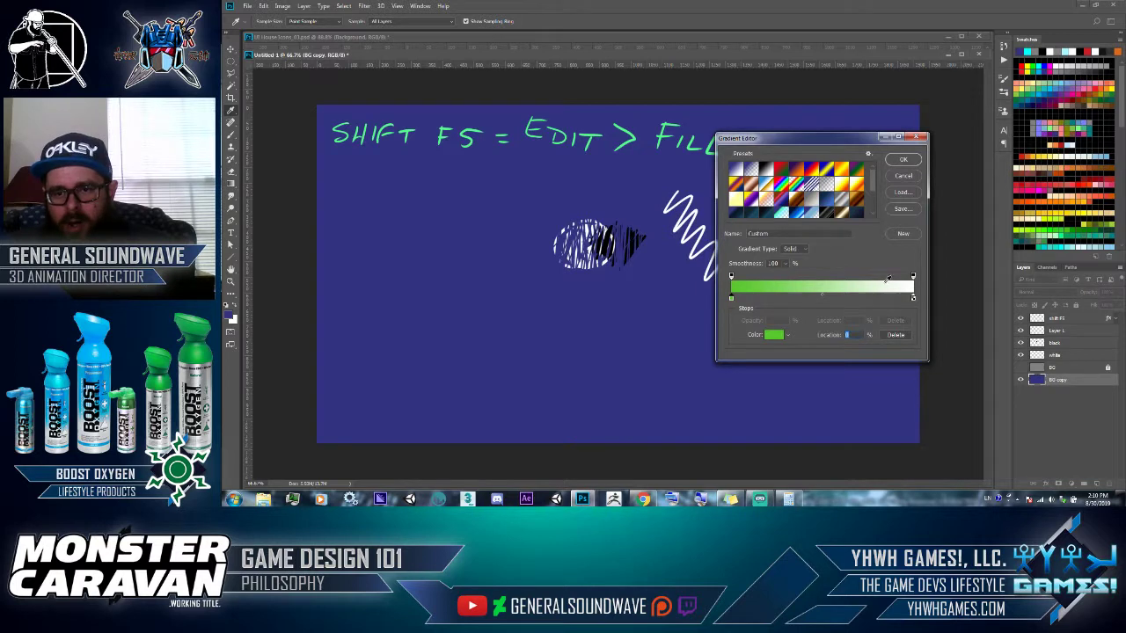
click(903, 159)
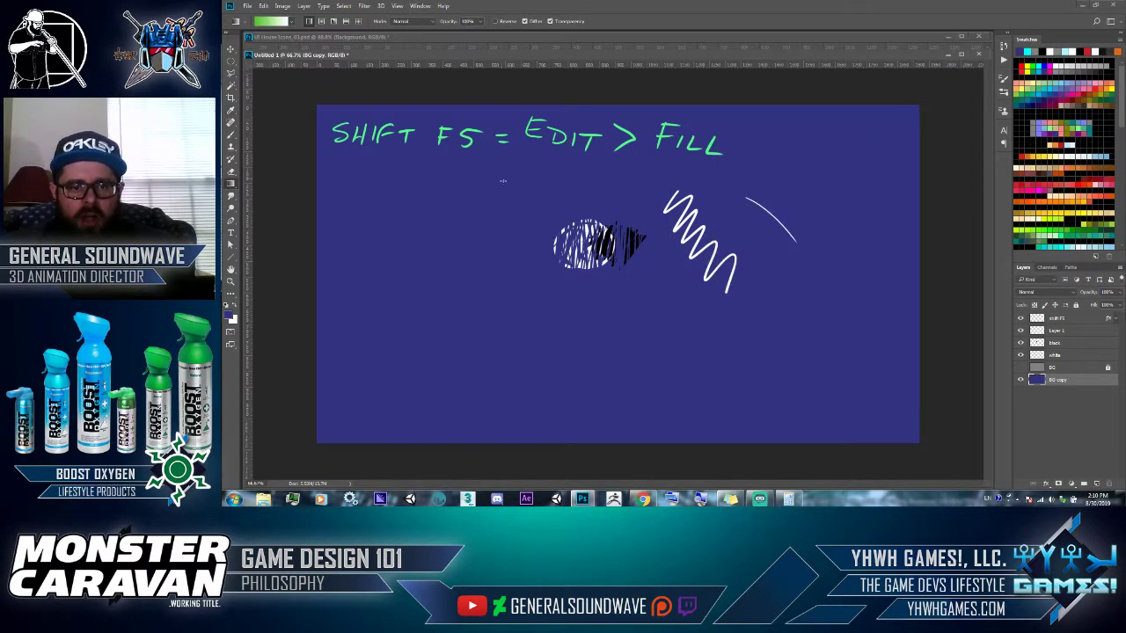
- Draw green-to-white linear gradients of different lengths and angles on the BG copy layer, finishing with a long vertical one from top to bottom
drag(503, 181, 678, 398)
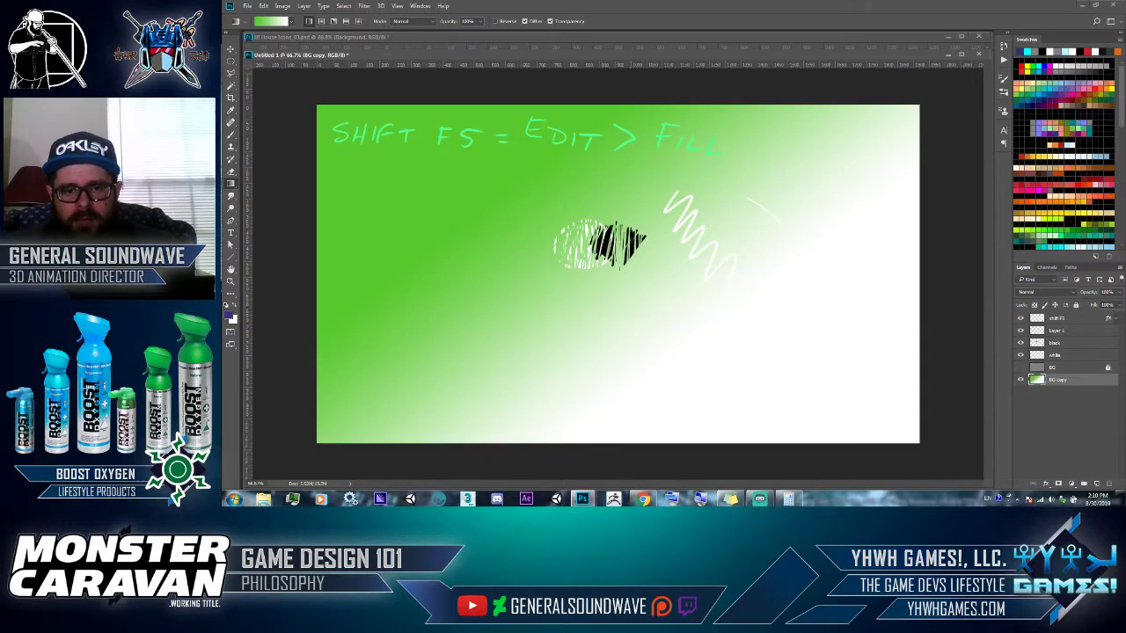
drag(488, 204, 481, 257)
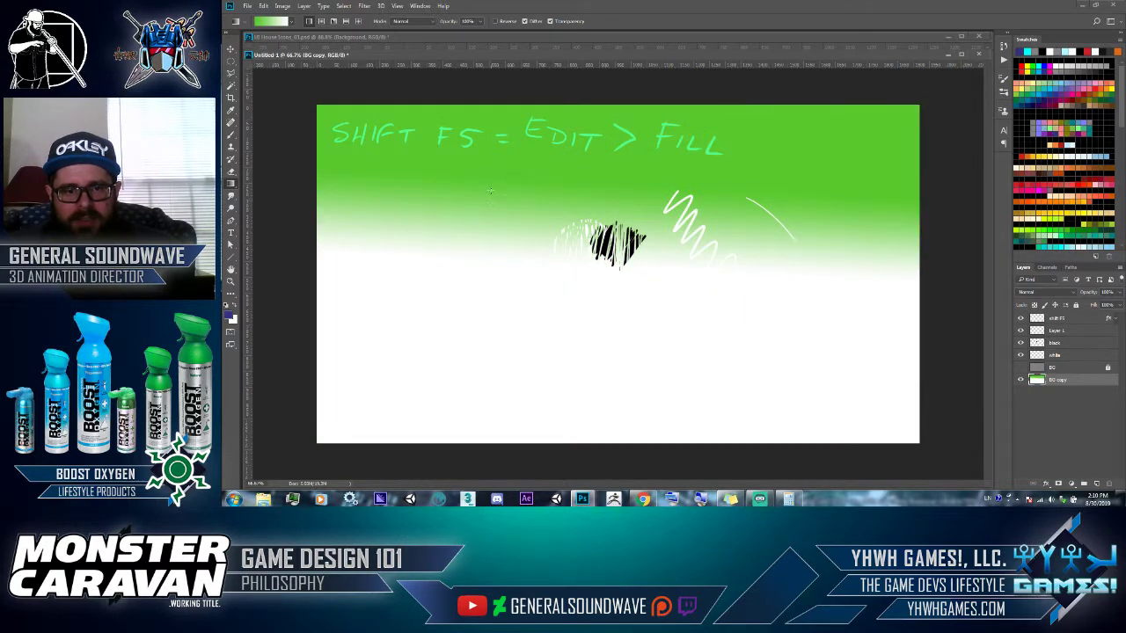
drag(496, 194, 496, 201)
drag(506, 156, 498, 427)
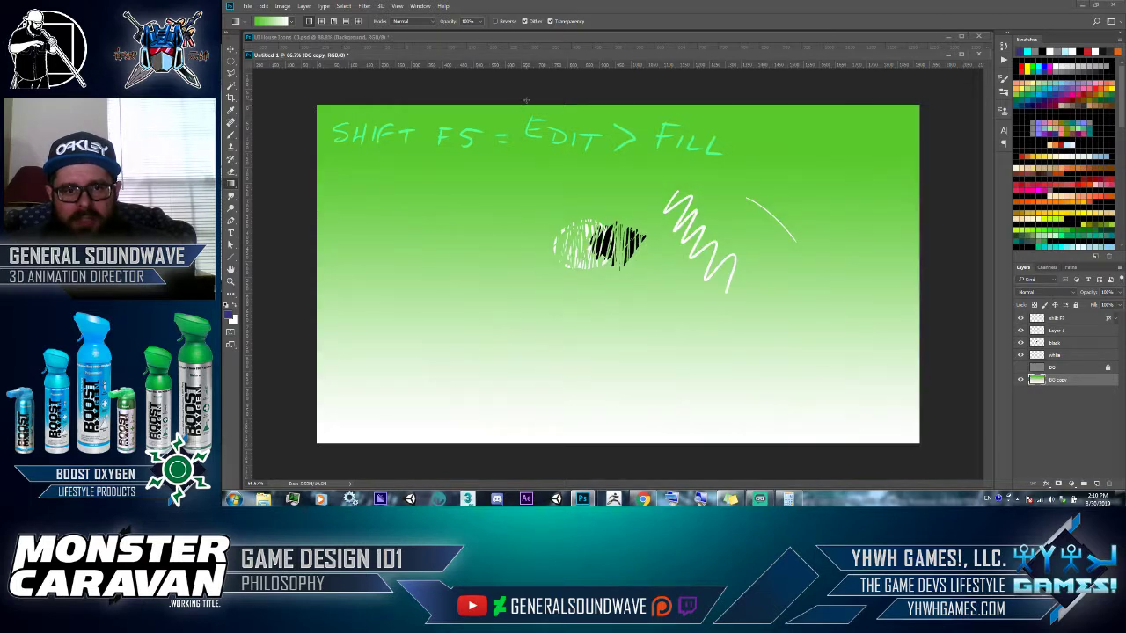
drag(525, 99, 534, 418)
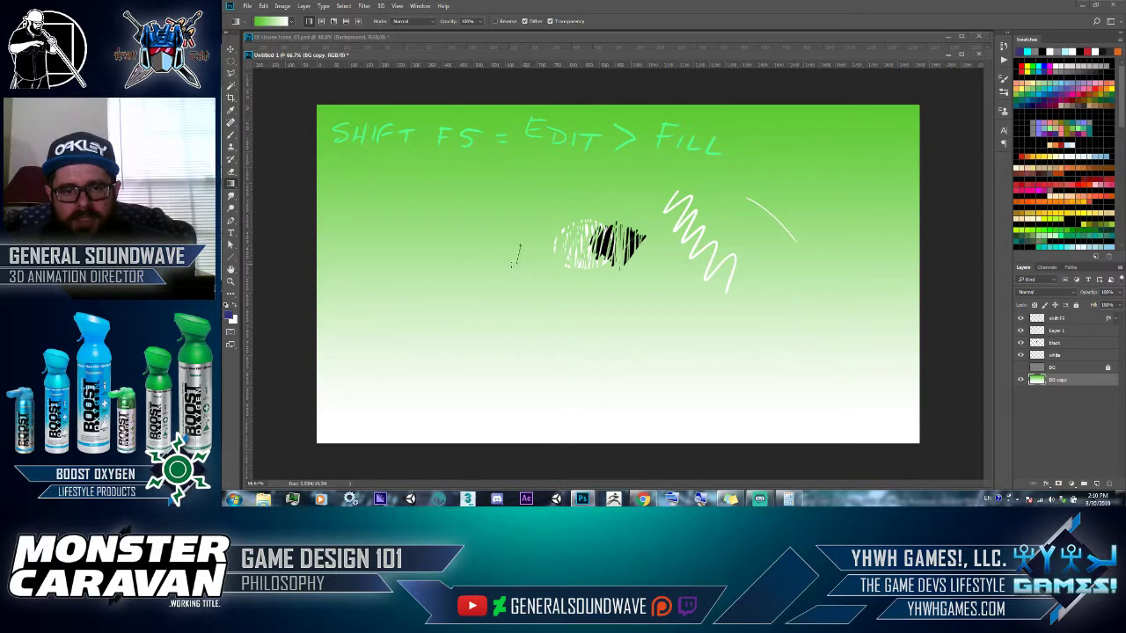
drag(520, 265, 521, 265)
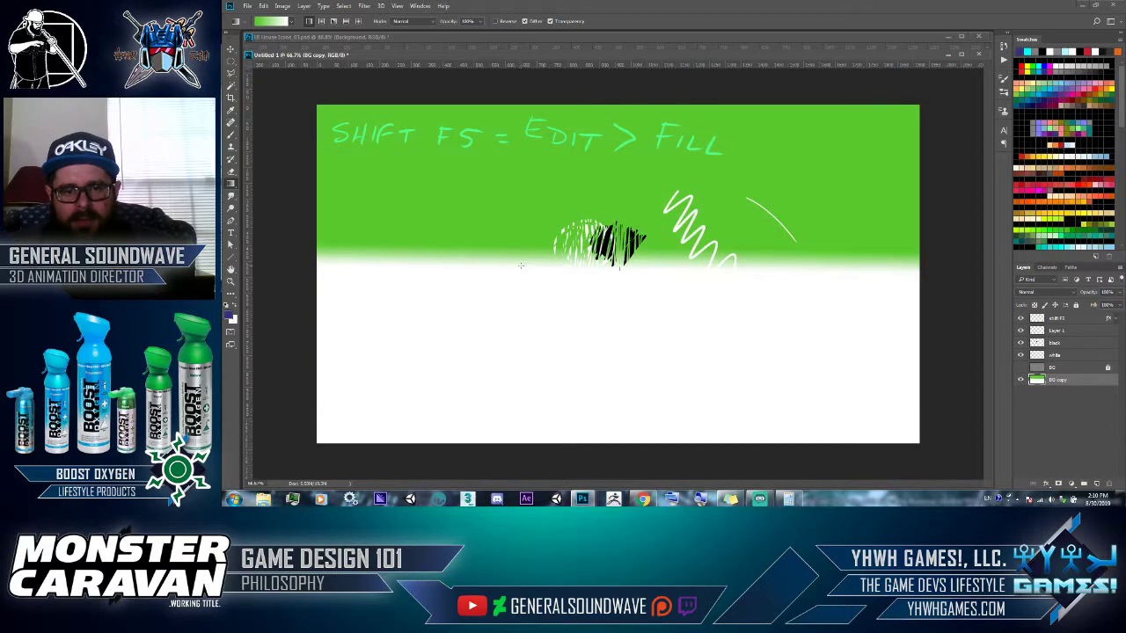
drag(553, 154, 548, 427)
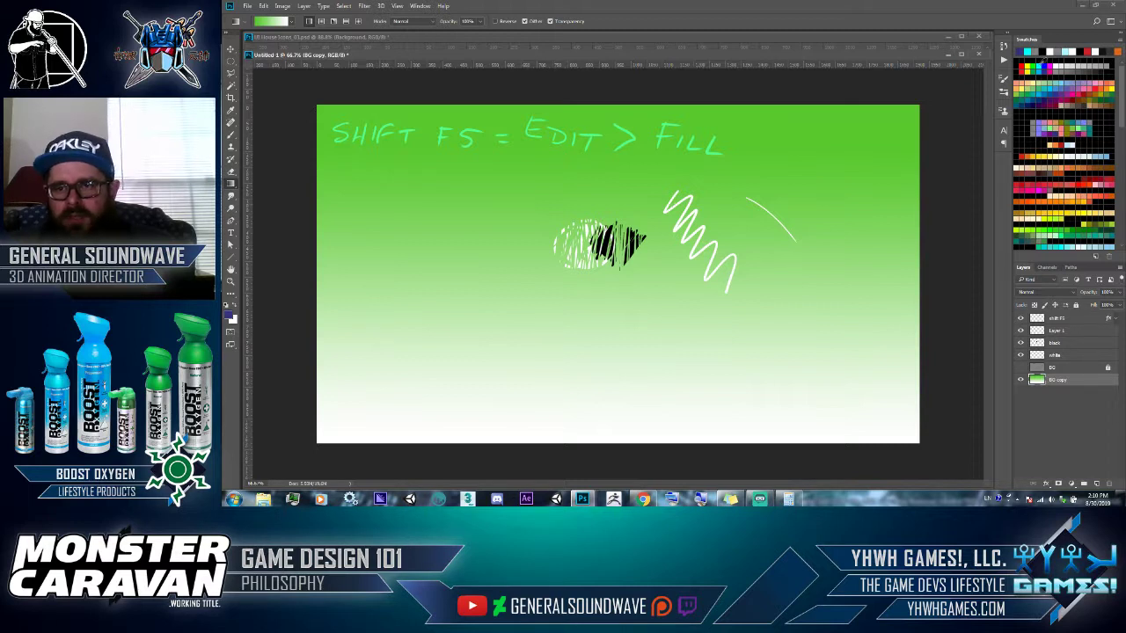
- Set the foreground colour to red, draw another diagonal gradient, and switch the gradient to the Foreground to Background preset
click(1021, 63)
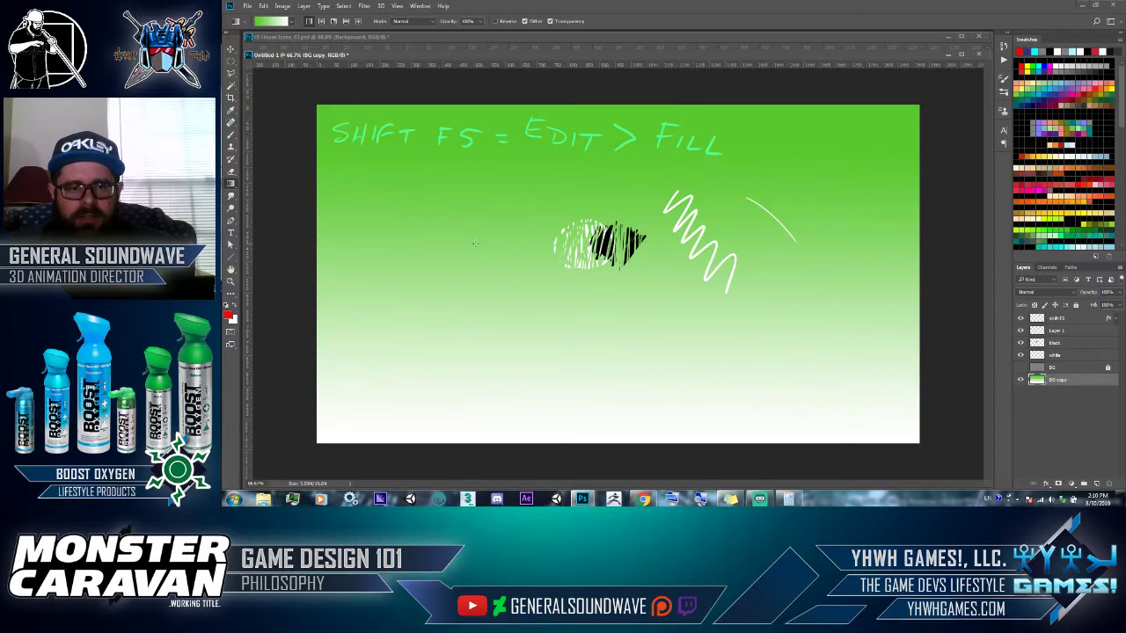
drag(475, 244, 553, 357)
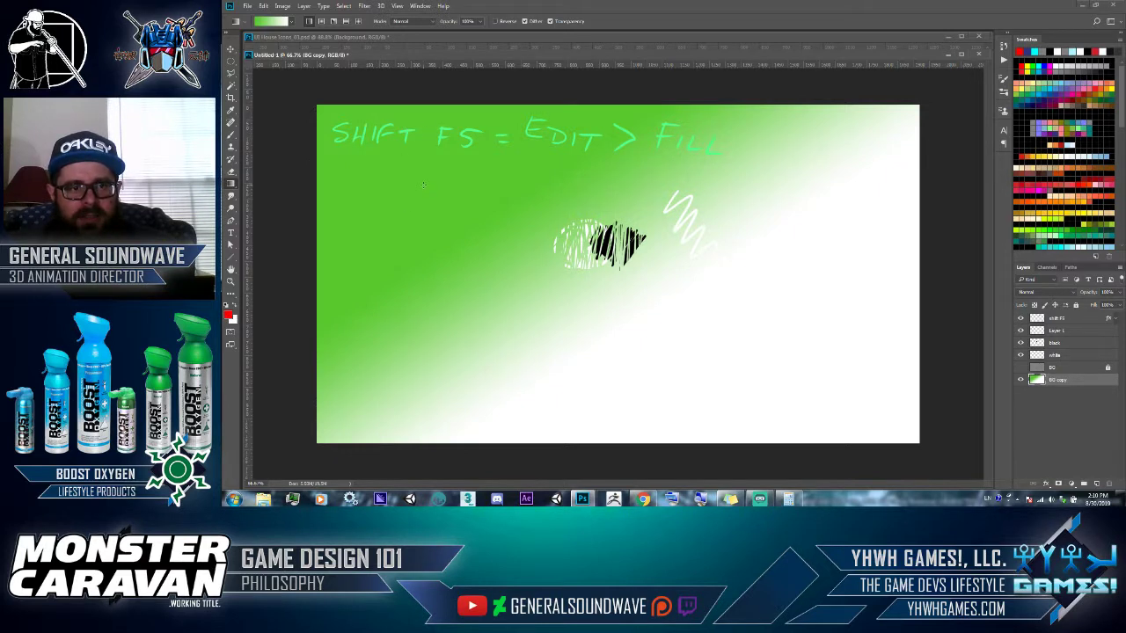
click(270, 21)
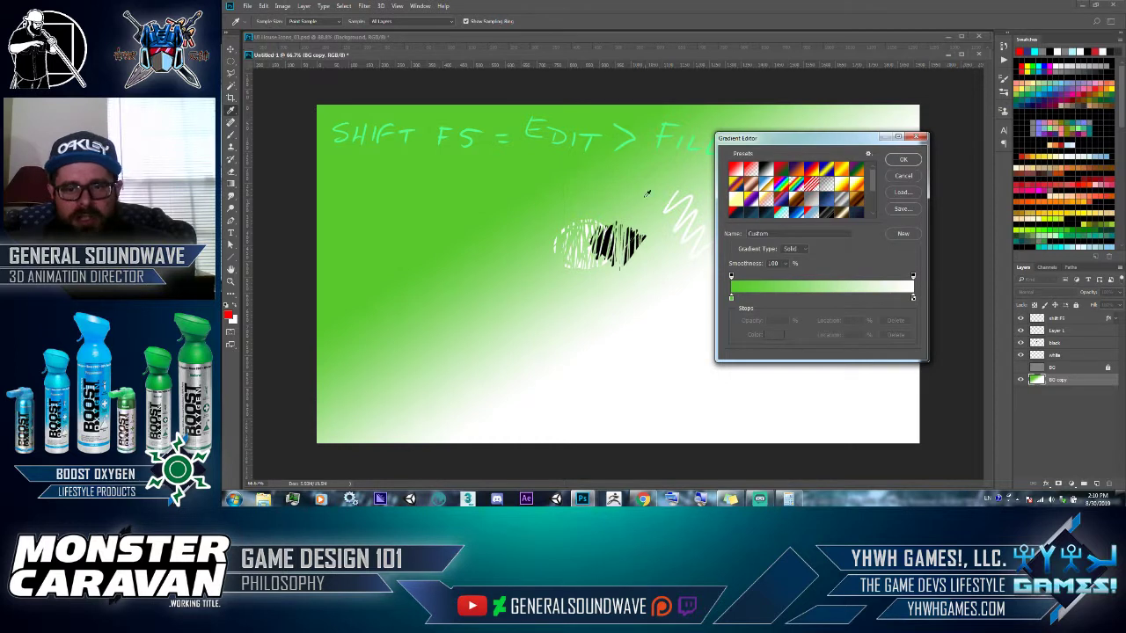
click(730, 298)
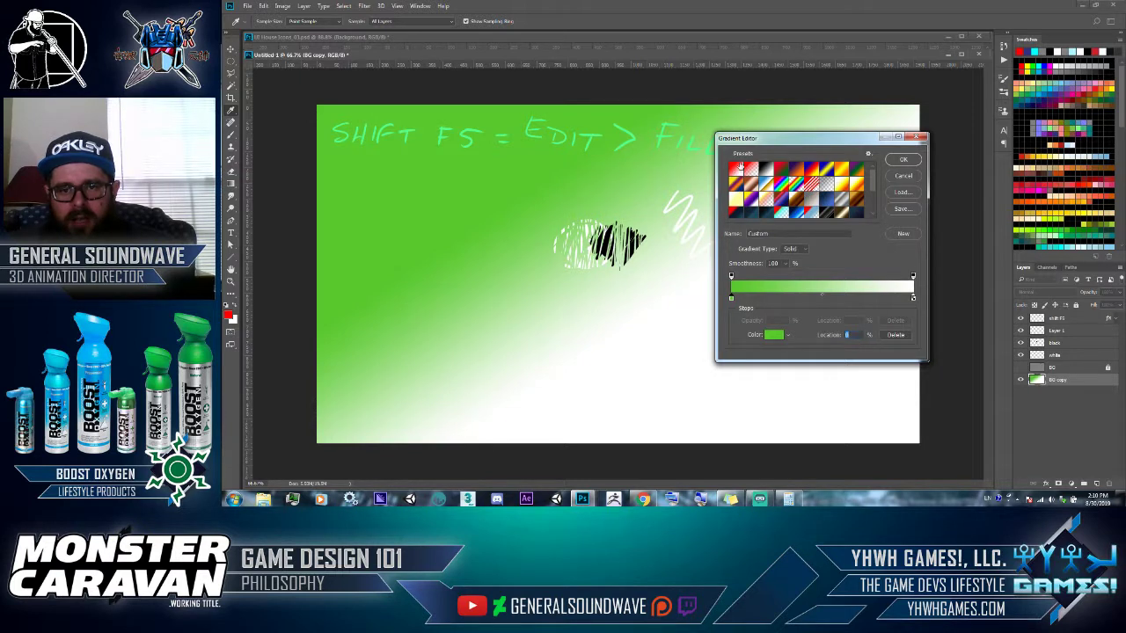
click(736, 169)
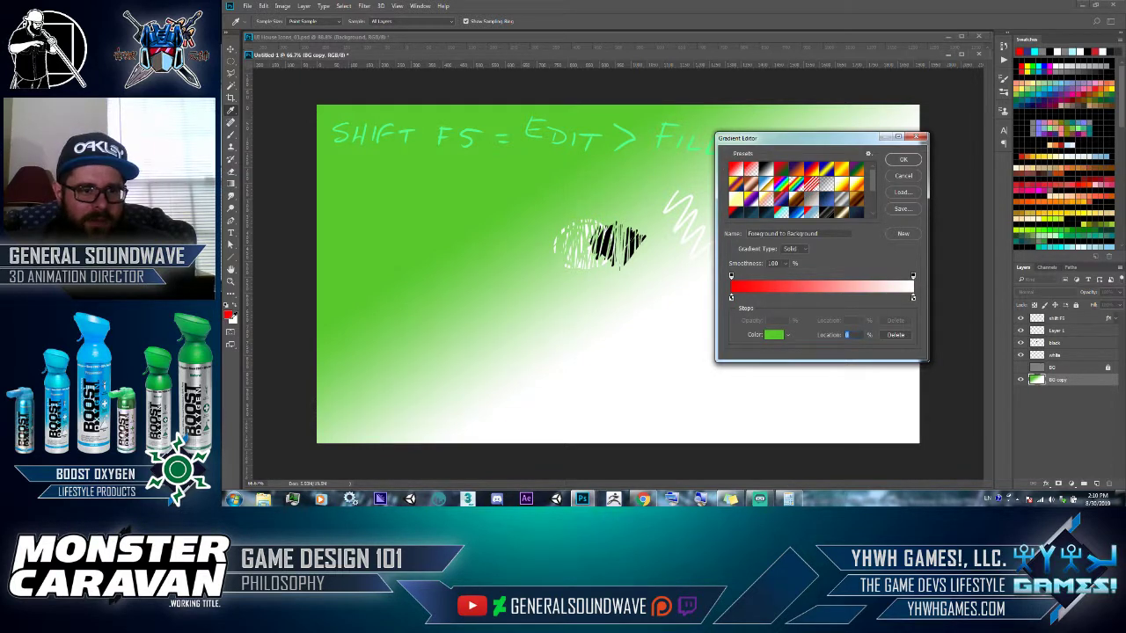
click(904, 160)
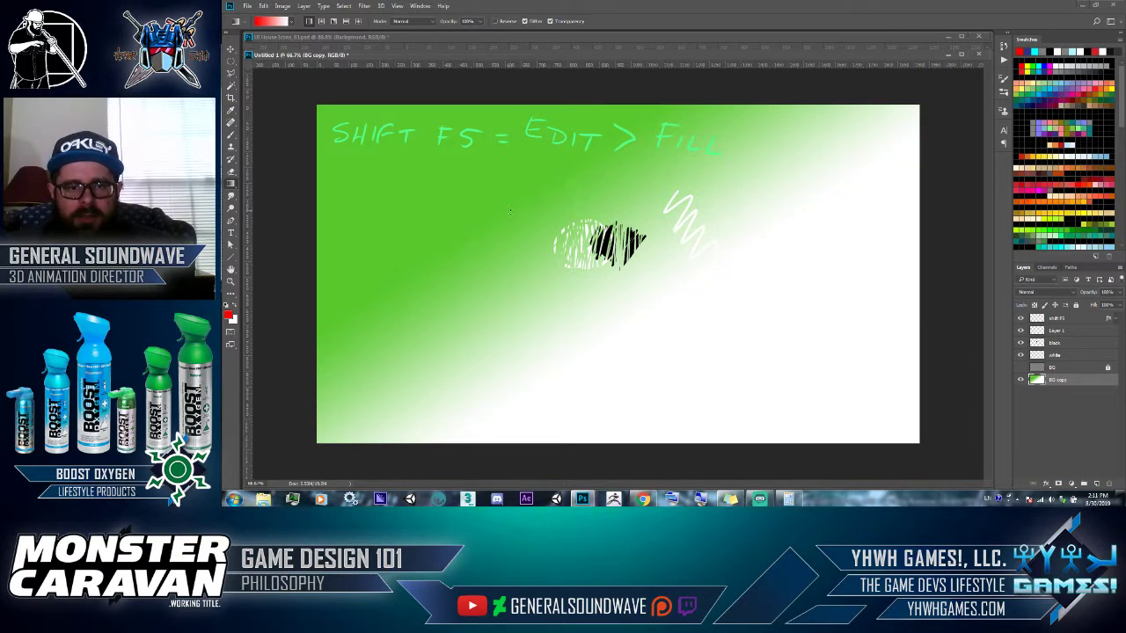
- Draw red-to-white linear gradients of different lengths and directions on the BG copy layer, finishing with a vertical one from the top edge down
drag(510, 211, 668, 334)
drag(586, 176, 586, 378)
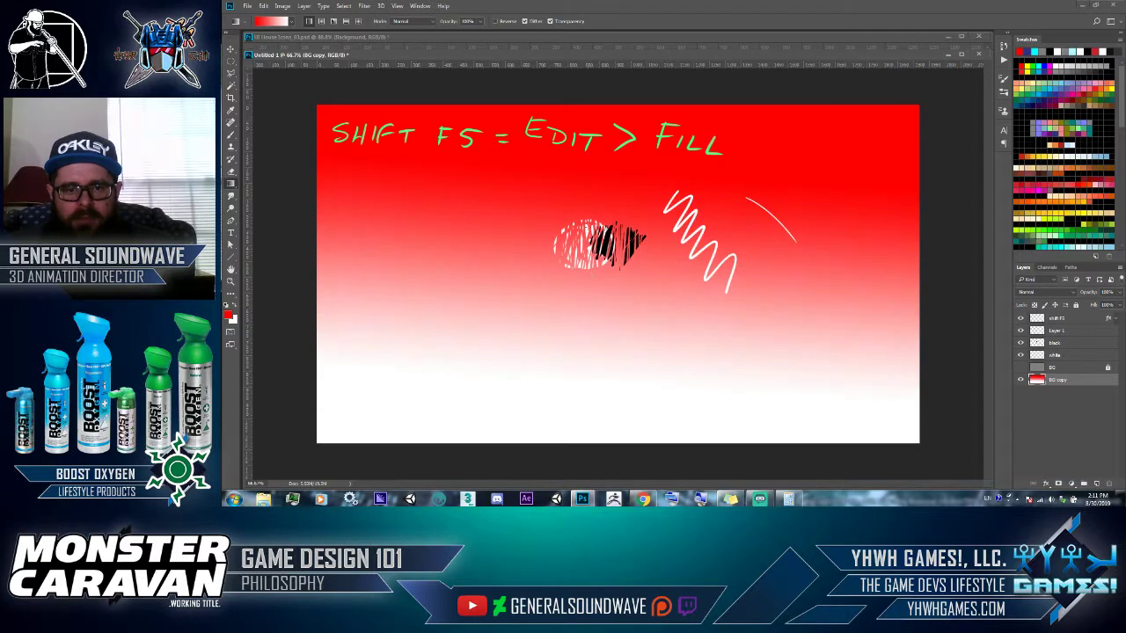
drag(584, 114, 568, 420)
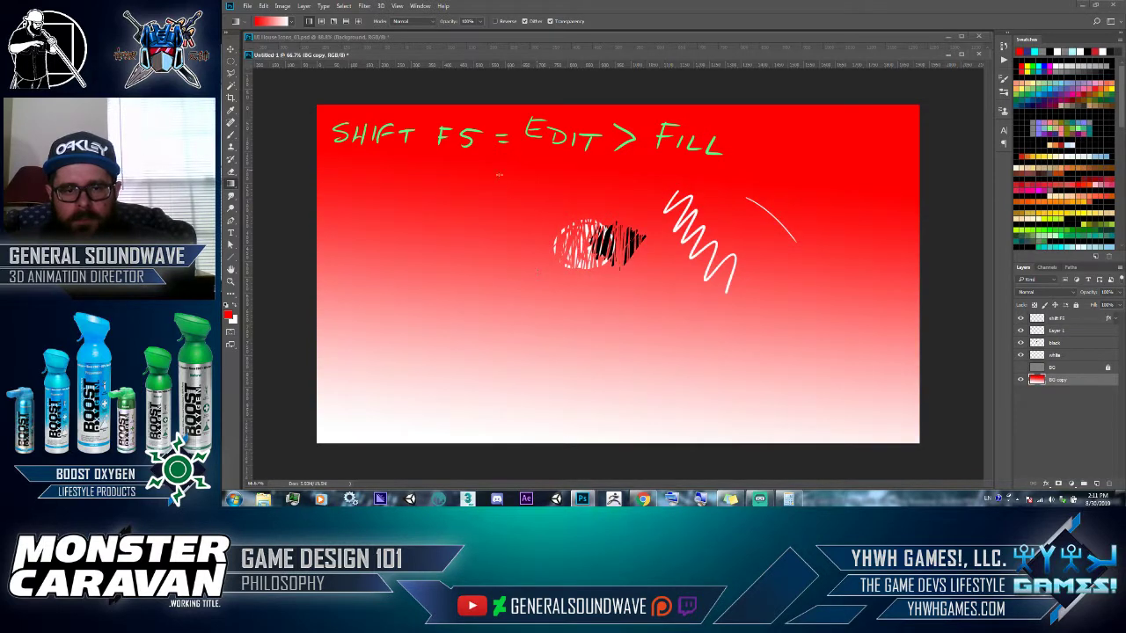
drag(507, 178, 508, 453)
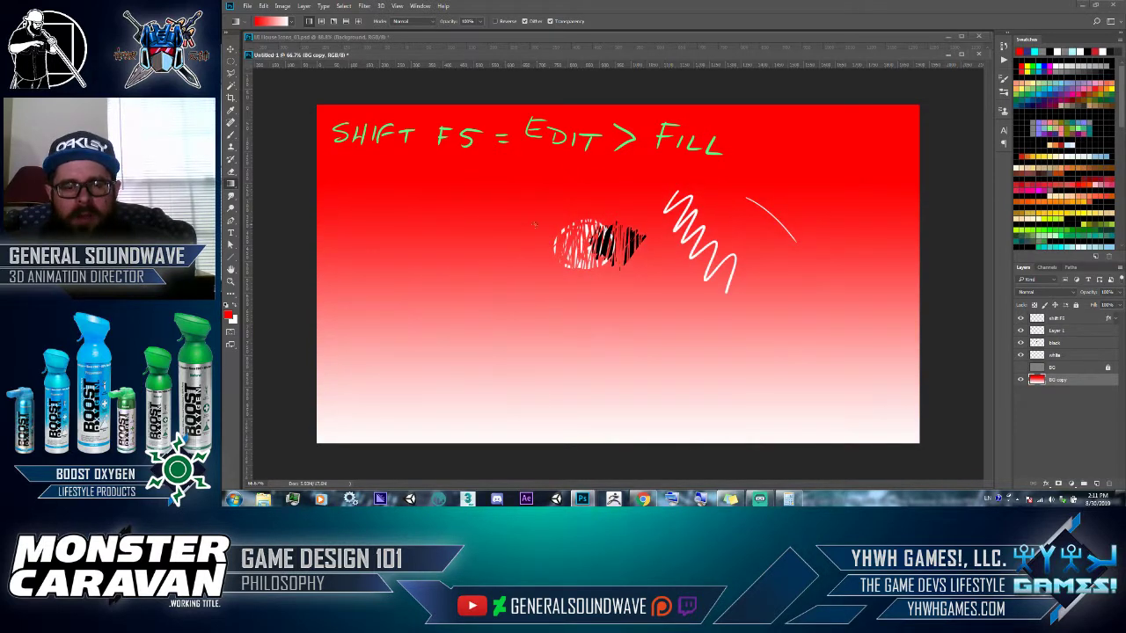
drag(444, 283, 533, 310)
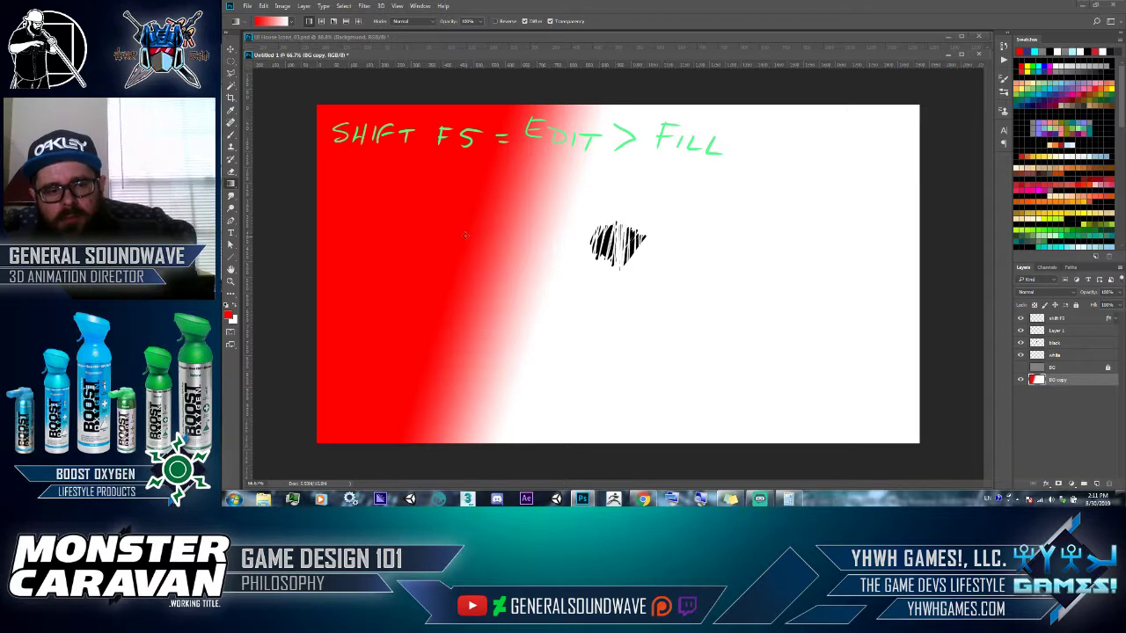
drag(384, 264, 865, 265)
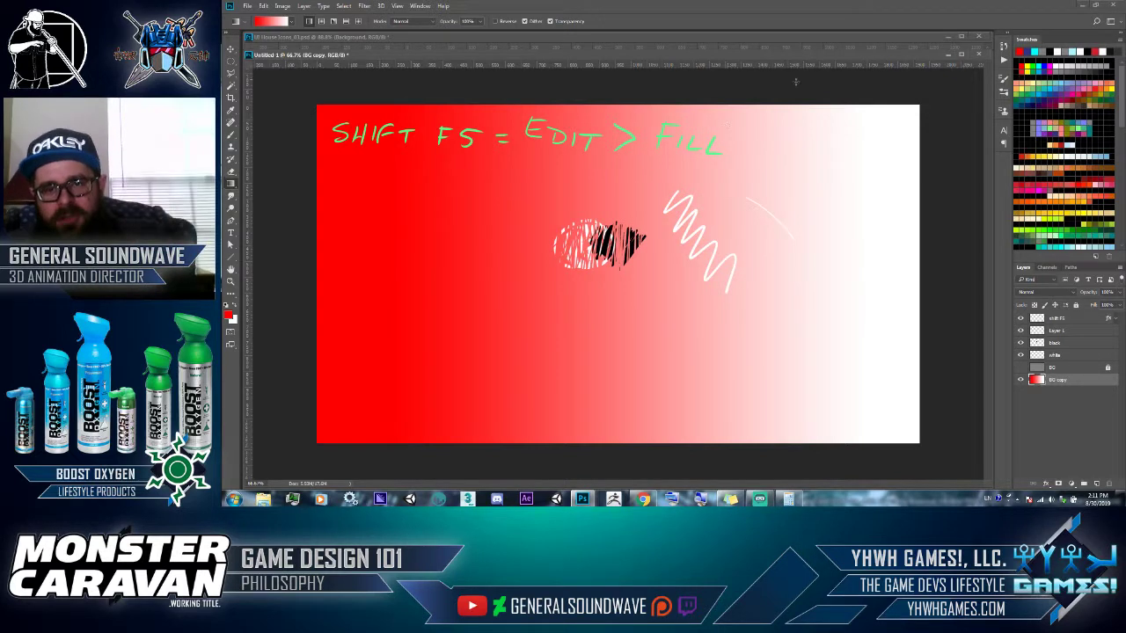
drag(784, 114, 760, 382)
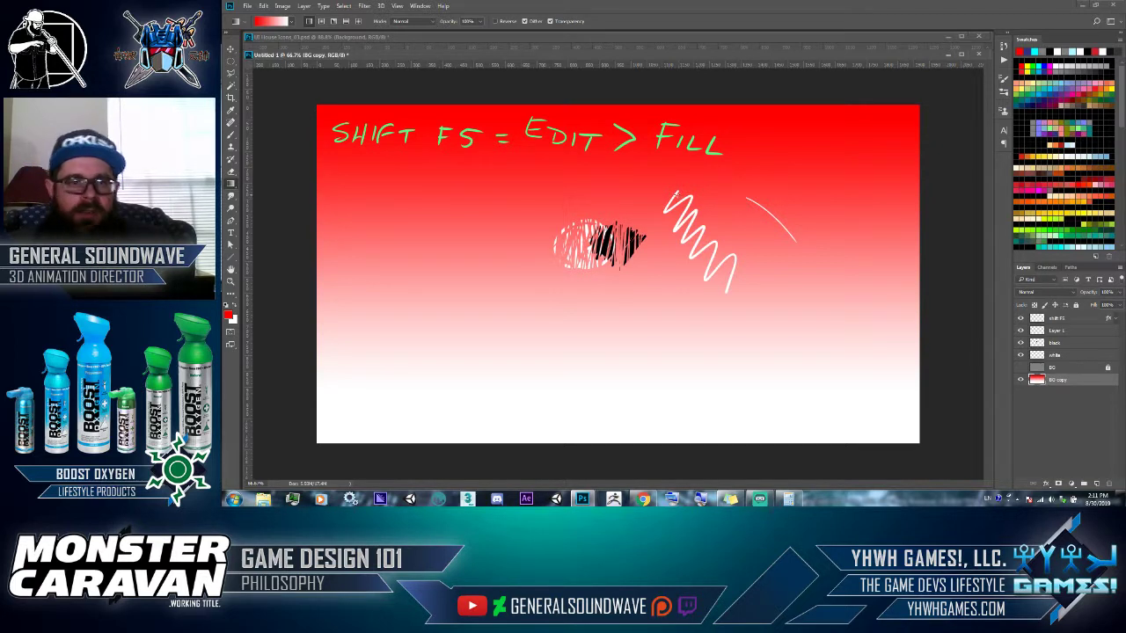
- Change the gradient to the Foreground to Transparent preset and accept it
click(280, 22)
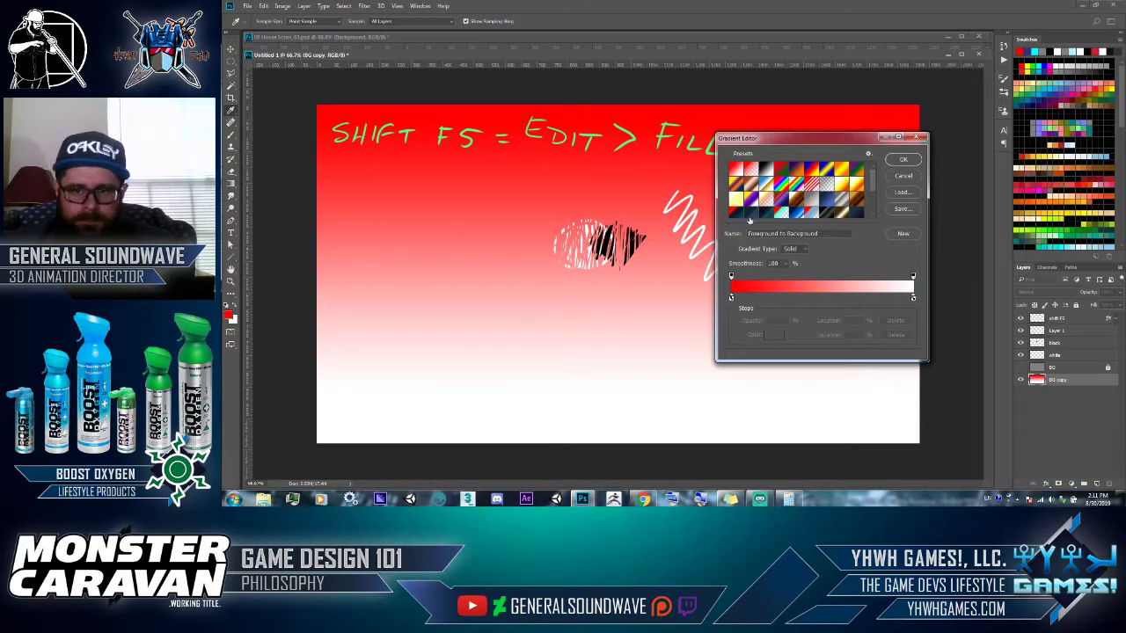
click(752, 171)
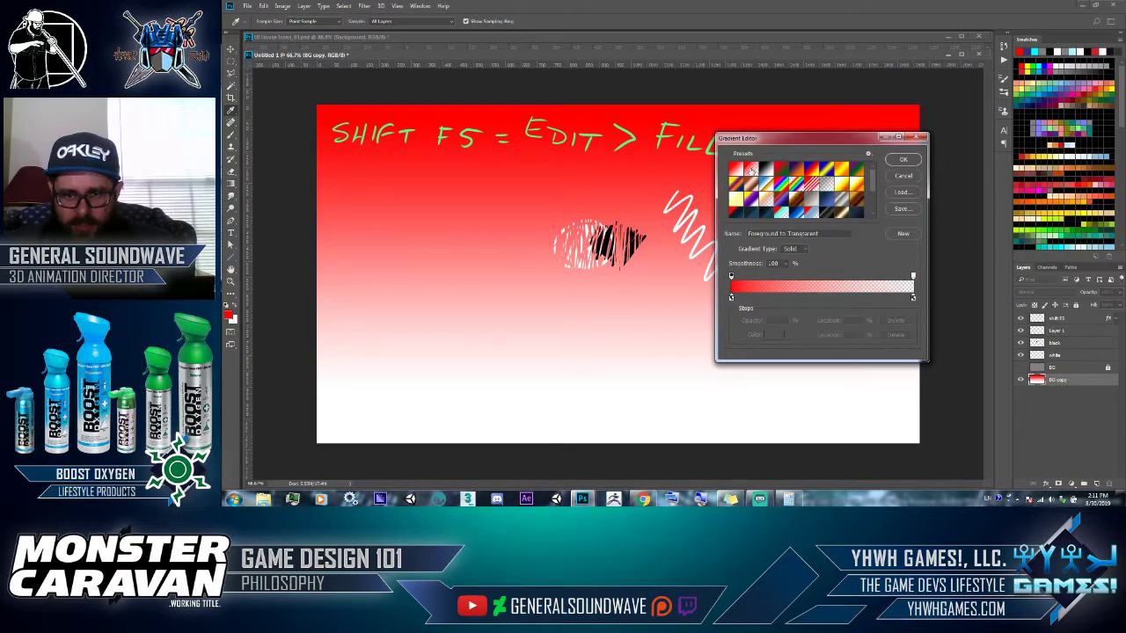
click(903, 159)
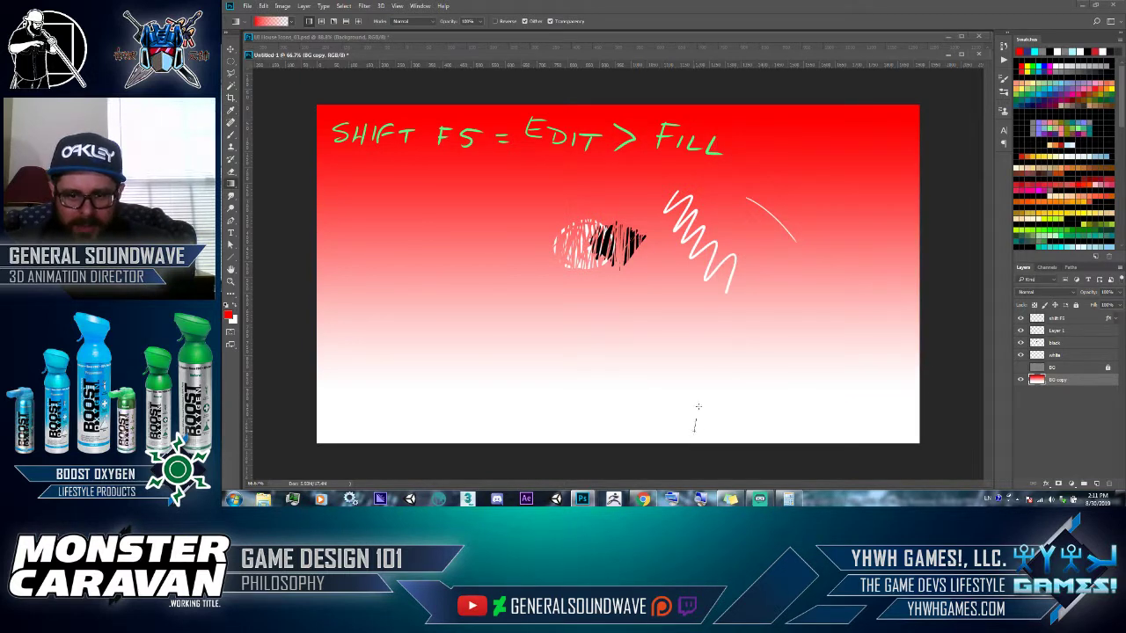
- Try short red-to-transparent gradients upward from the canvas's bottom edge, undoing each one
drag(698, 407, 695, 406)
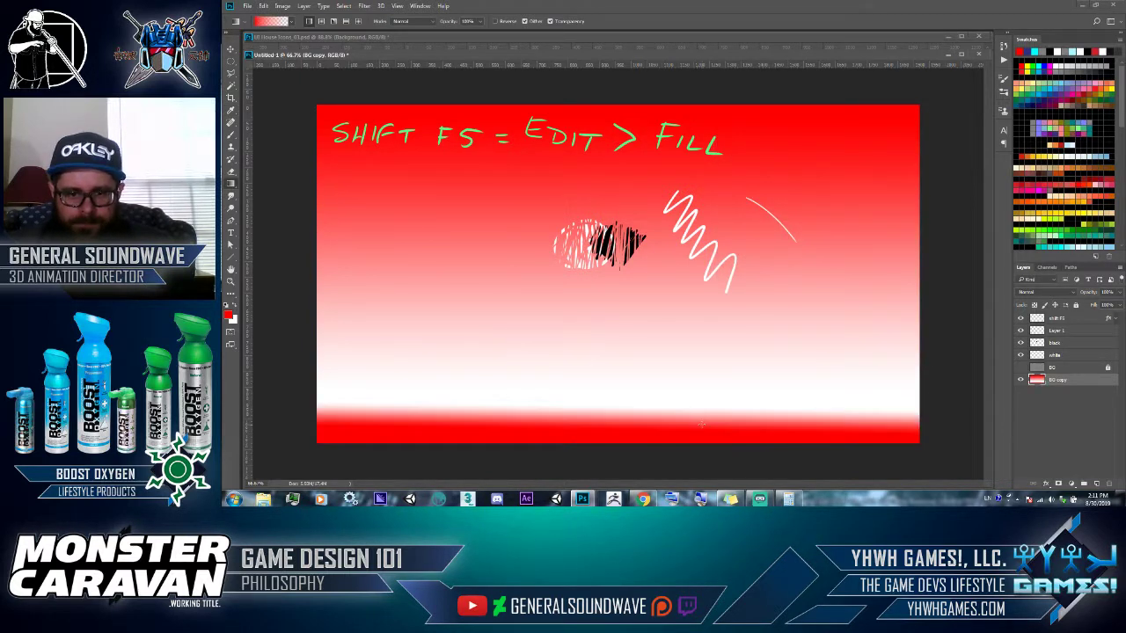
key(ctrl+z)
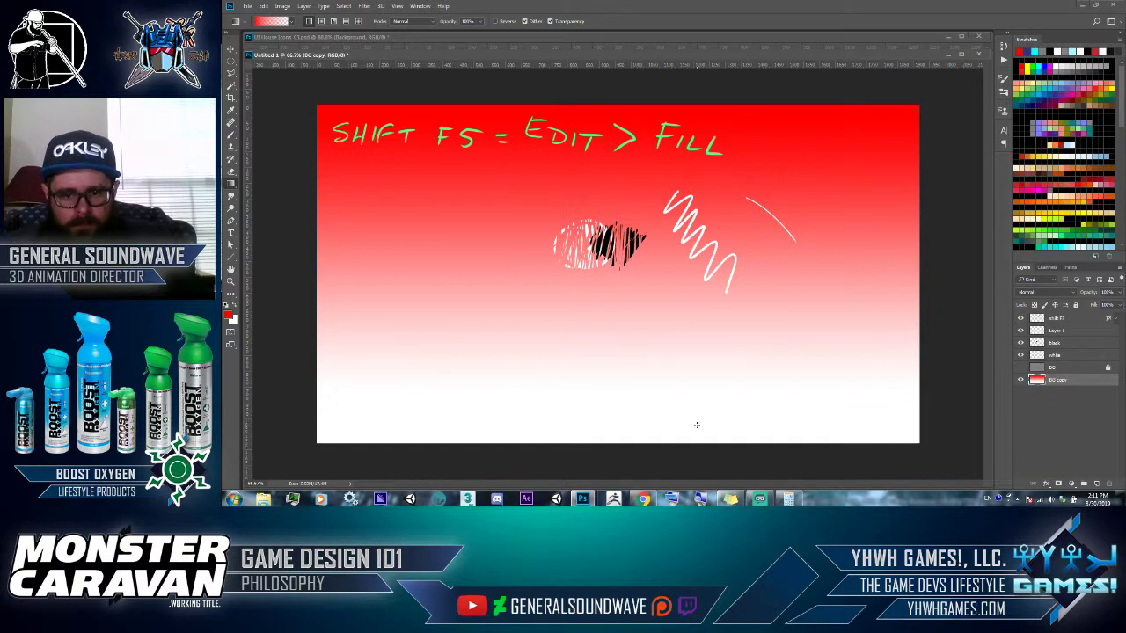
drag(698, 428, 700, 383)
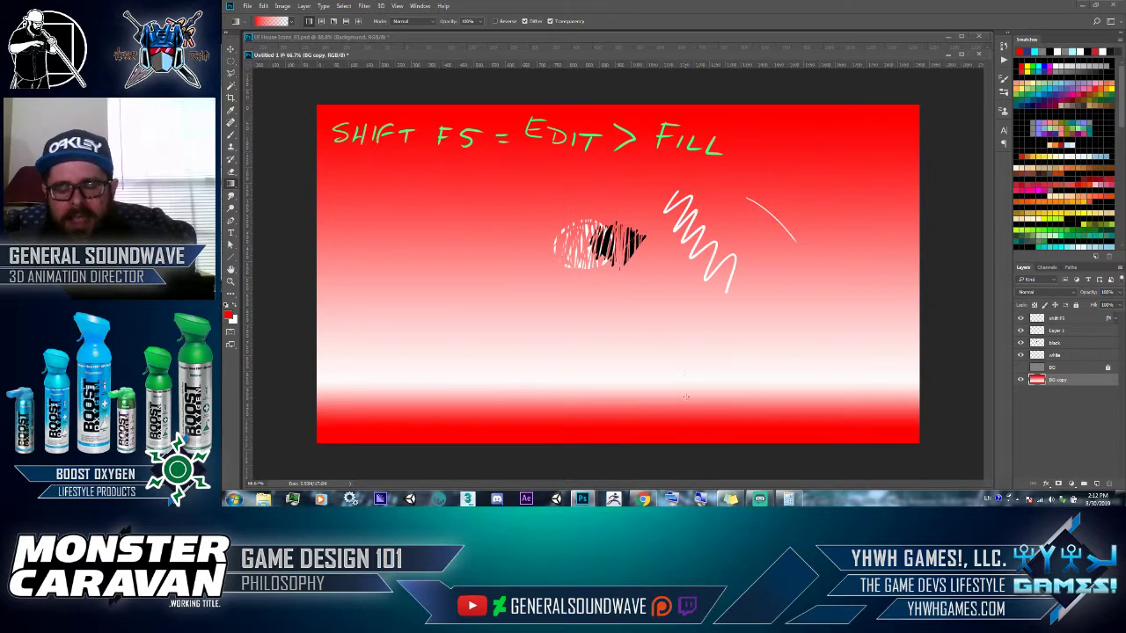
key(ctrl+z)
drag(687, 430, 687, 368)
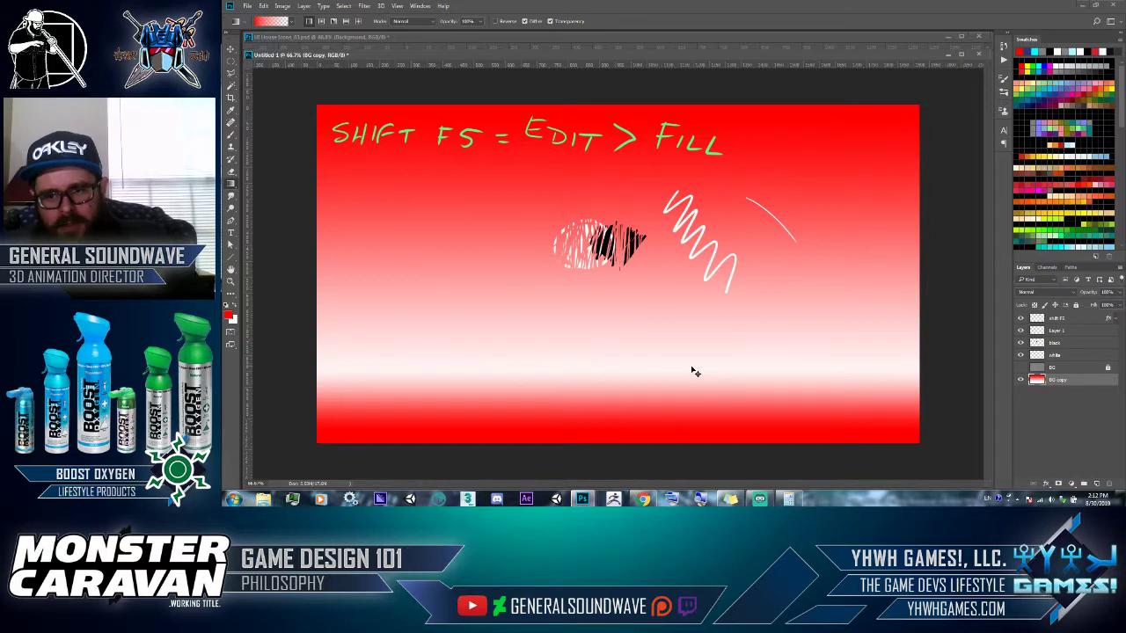
key(ctrl+z)
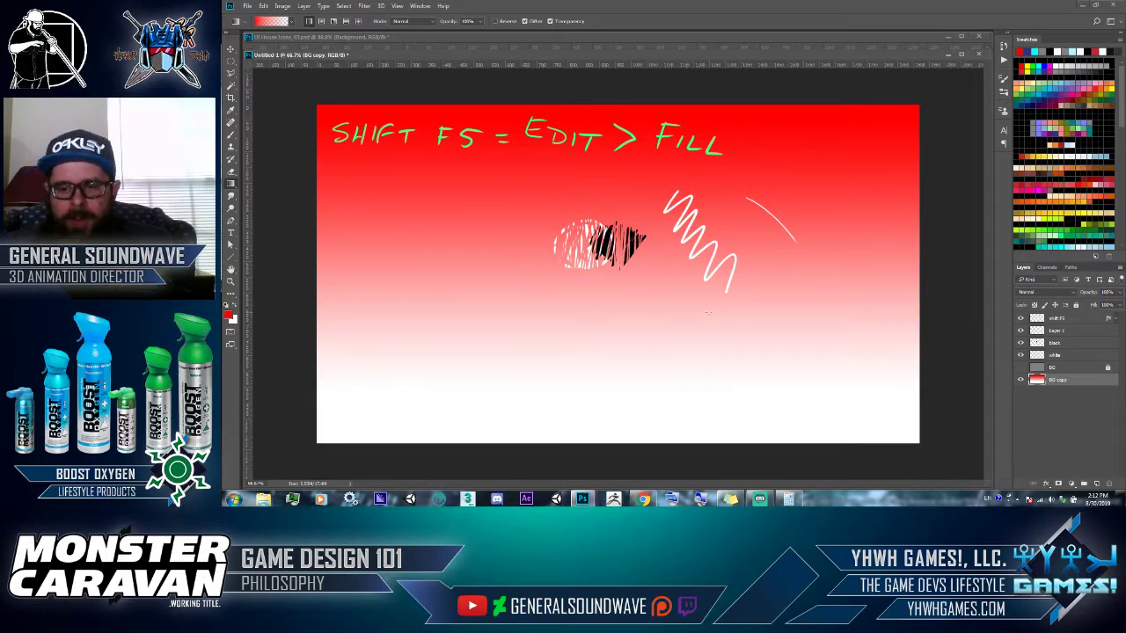
- Fill the BG copy layer with grey and draw a diagonal red-to-transparent gradient over it from the canvas's upper left
click(1035, 126)
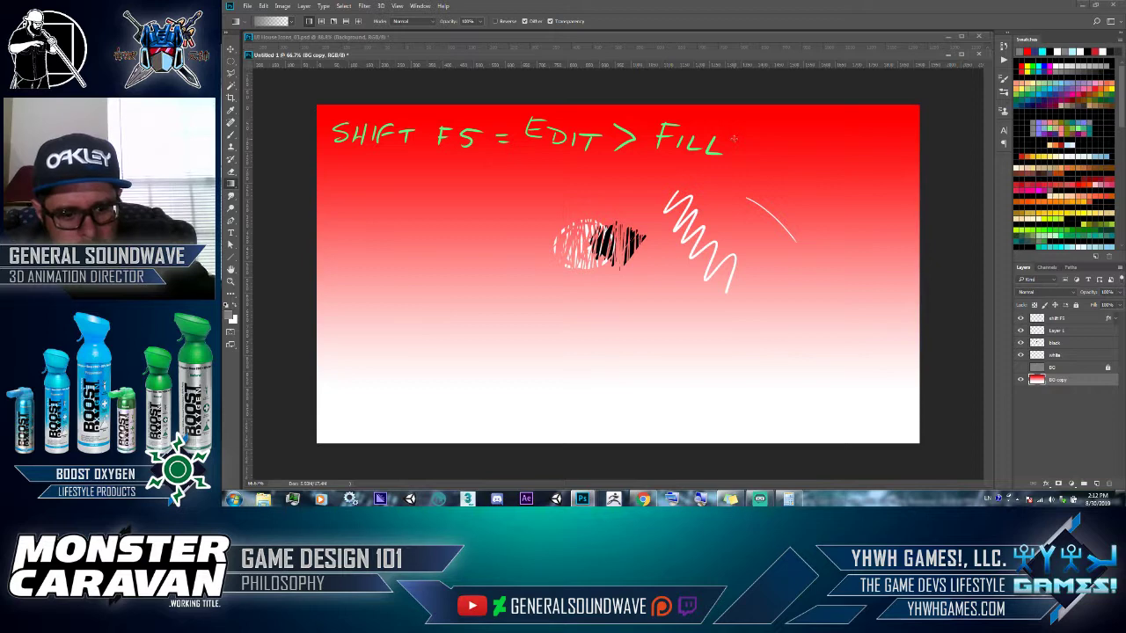
key(shift+F5)
key(Return)
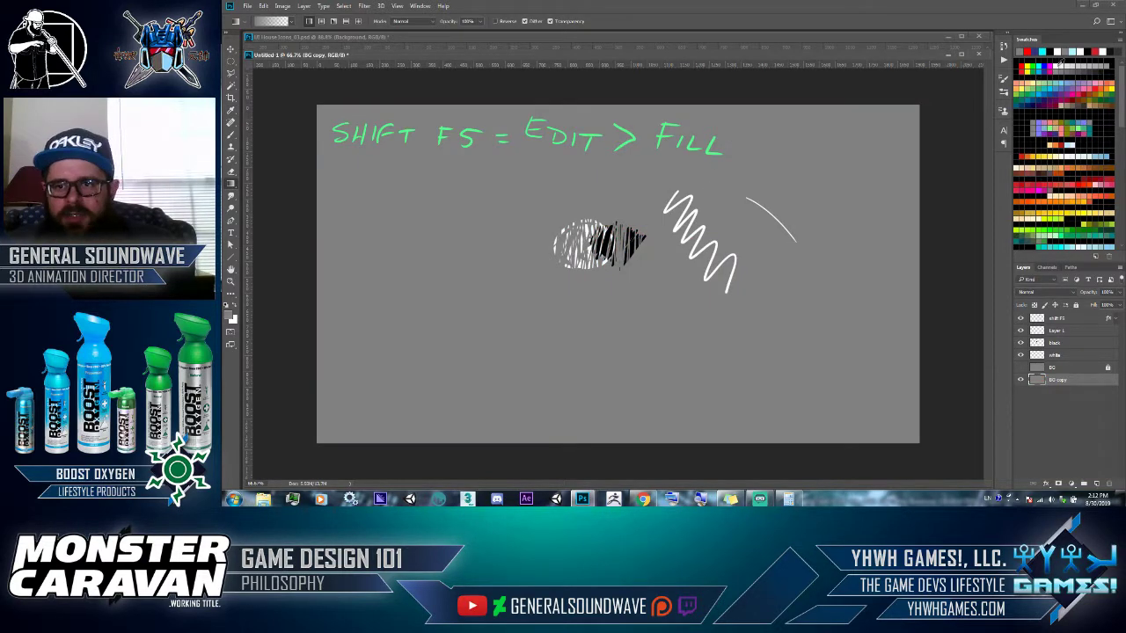
click(1026, 50)
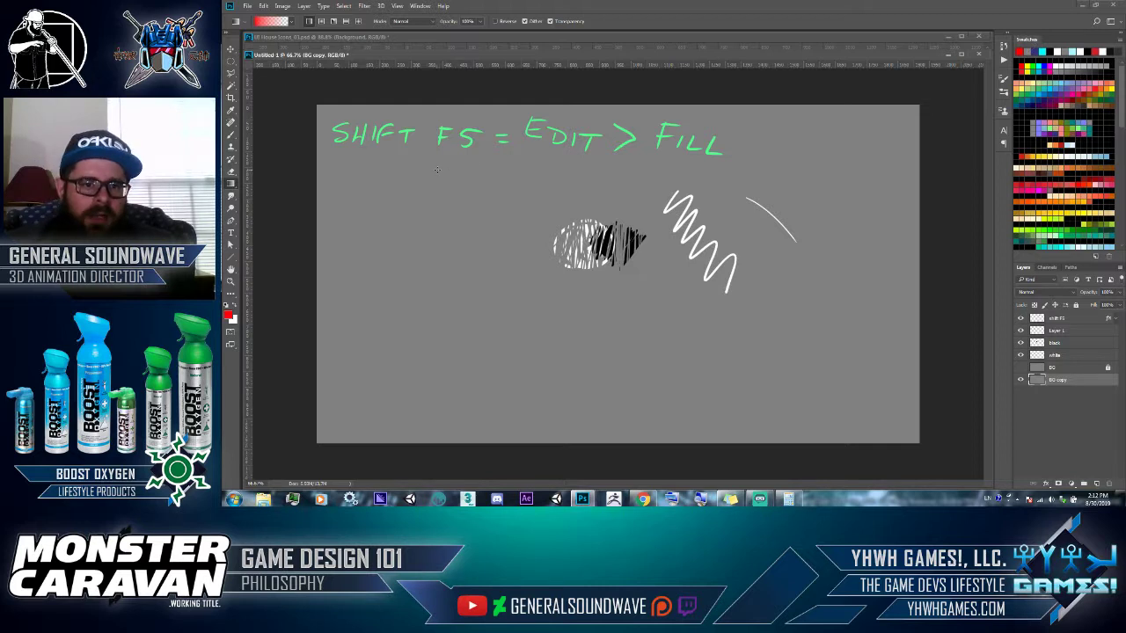
drag(426, 147, 519, 349)
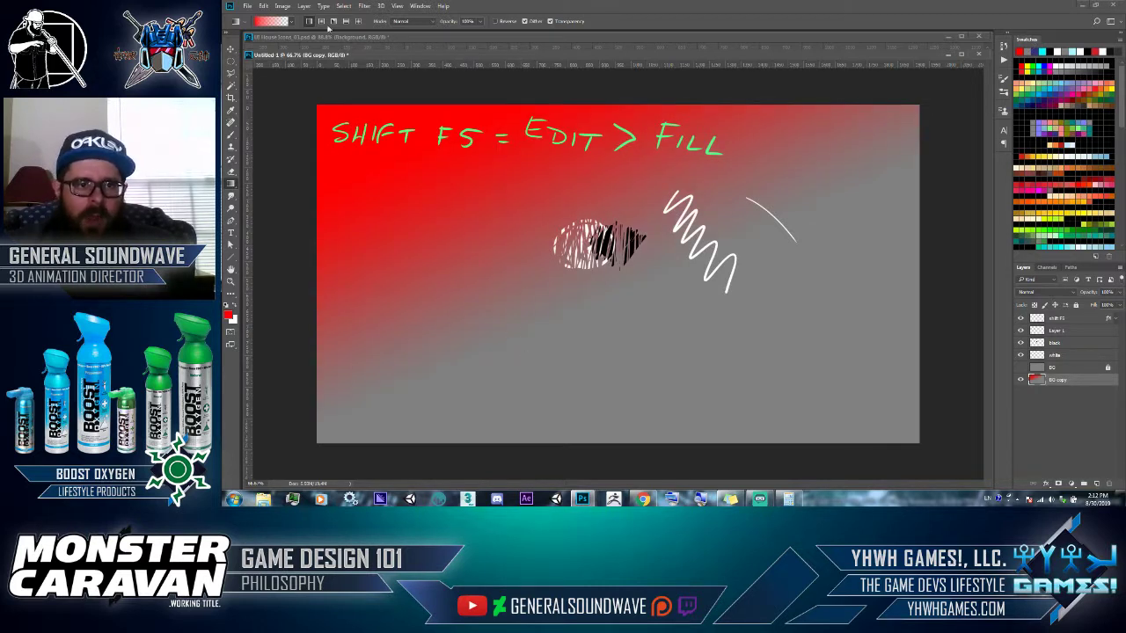
- Edit the Foreground to Background gradient, keeping the red start and setting its end colour stop to yellow-green (R 191, G 255, B 0)
click(275, 20)
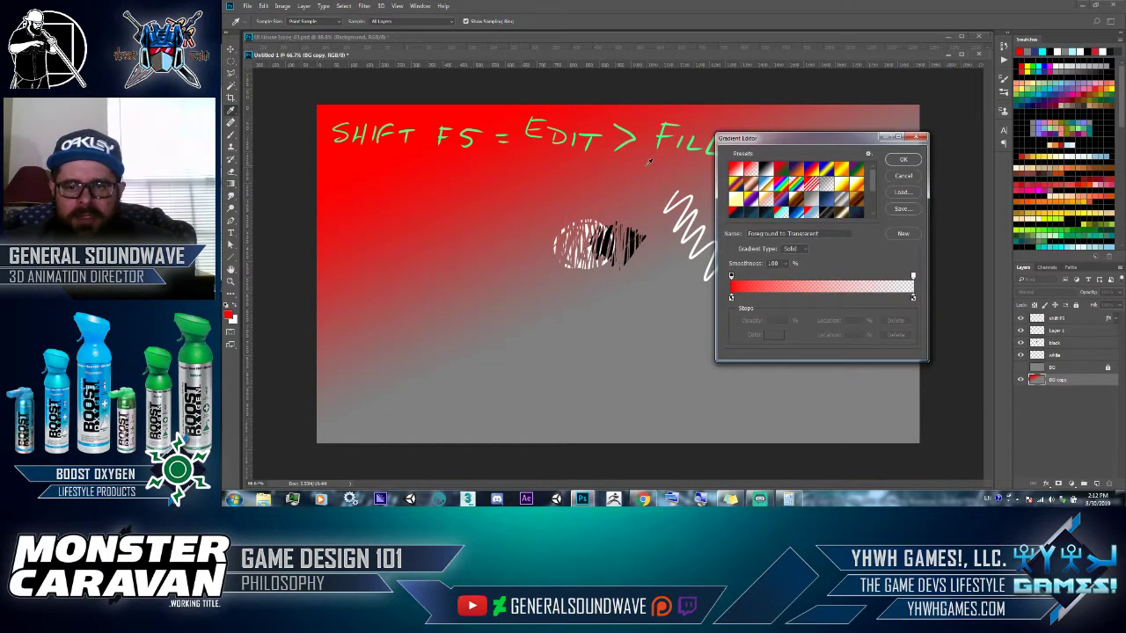
click(733, 299)
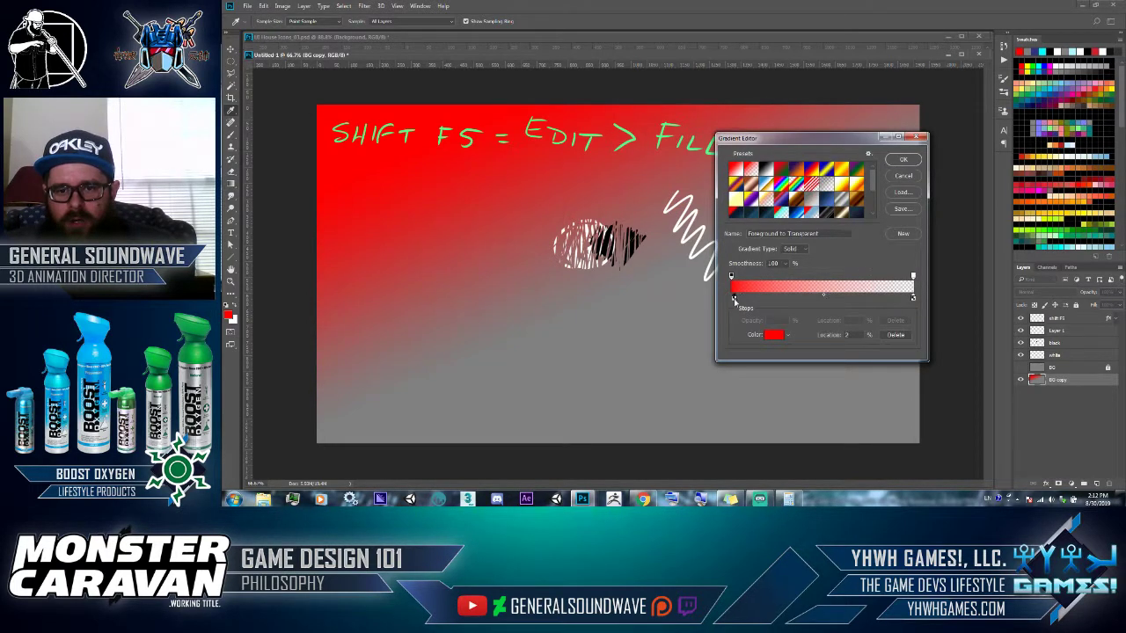
drag(734, 300, 730, 300)
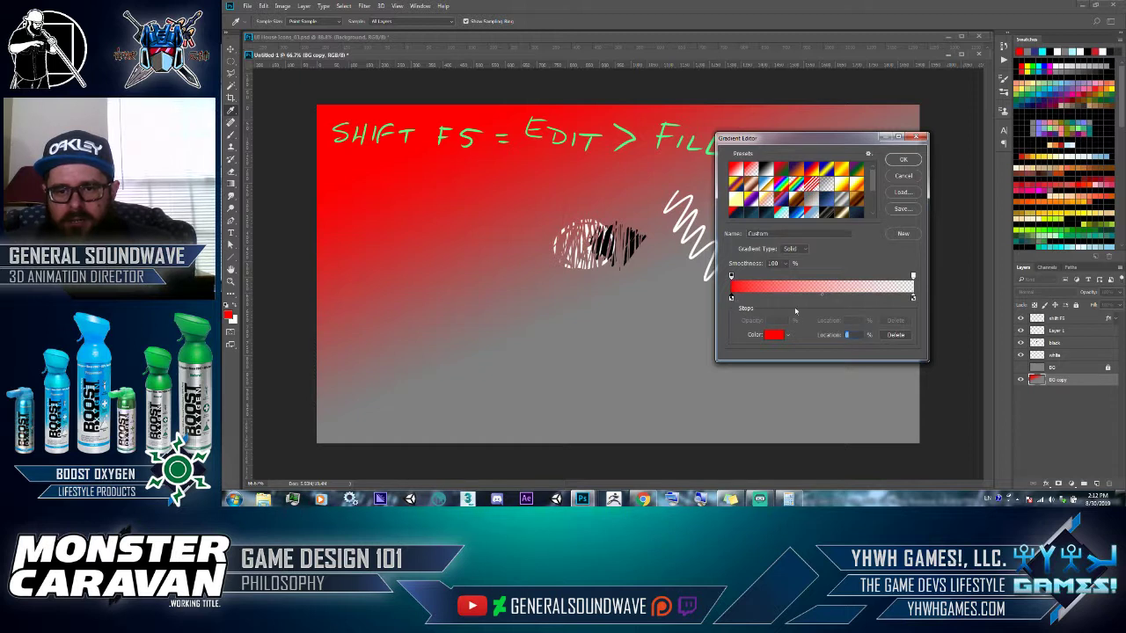
click(735, 168)
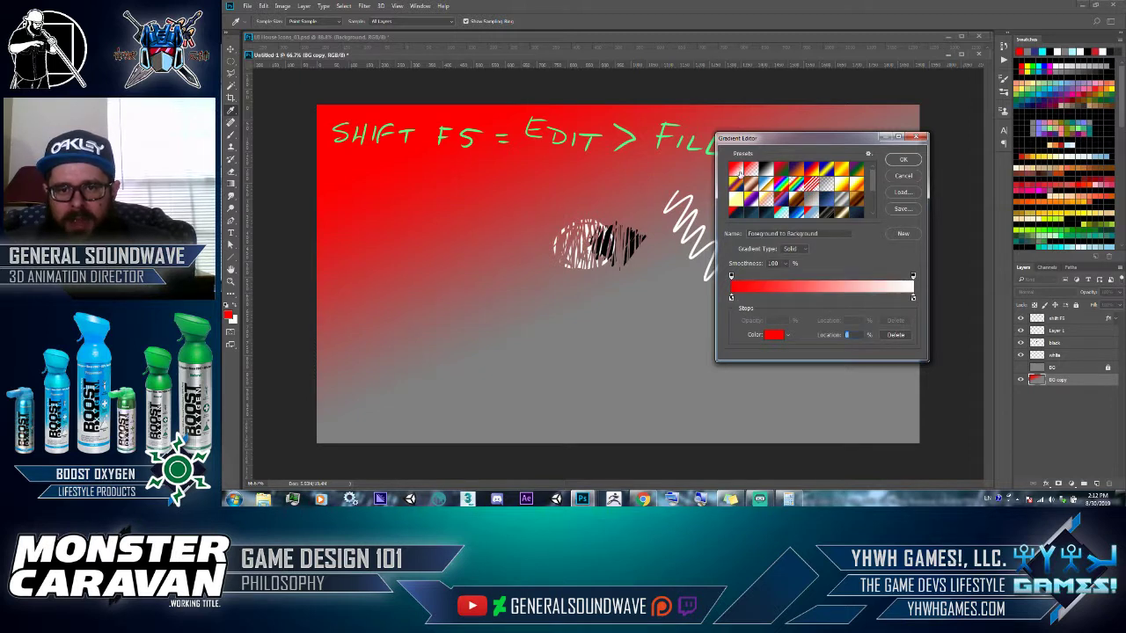
click(912, 300)
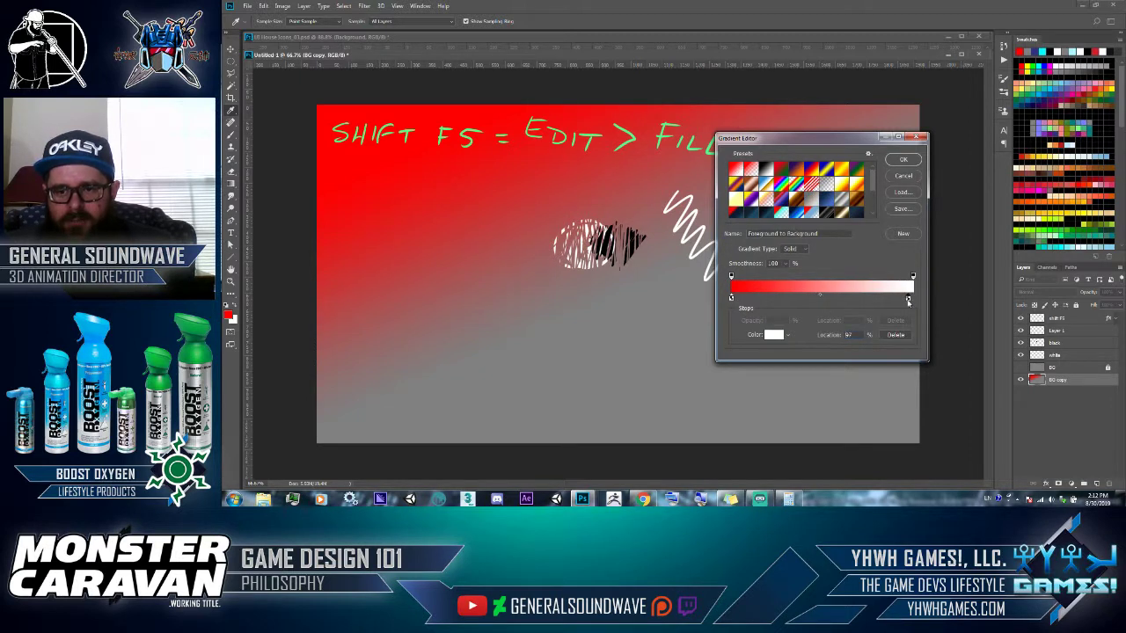
click(772, 334)
click(1048, 214)
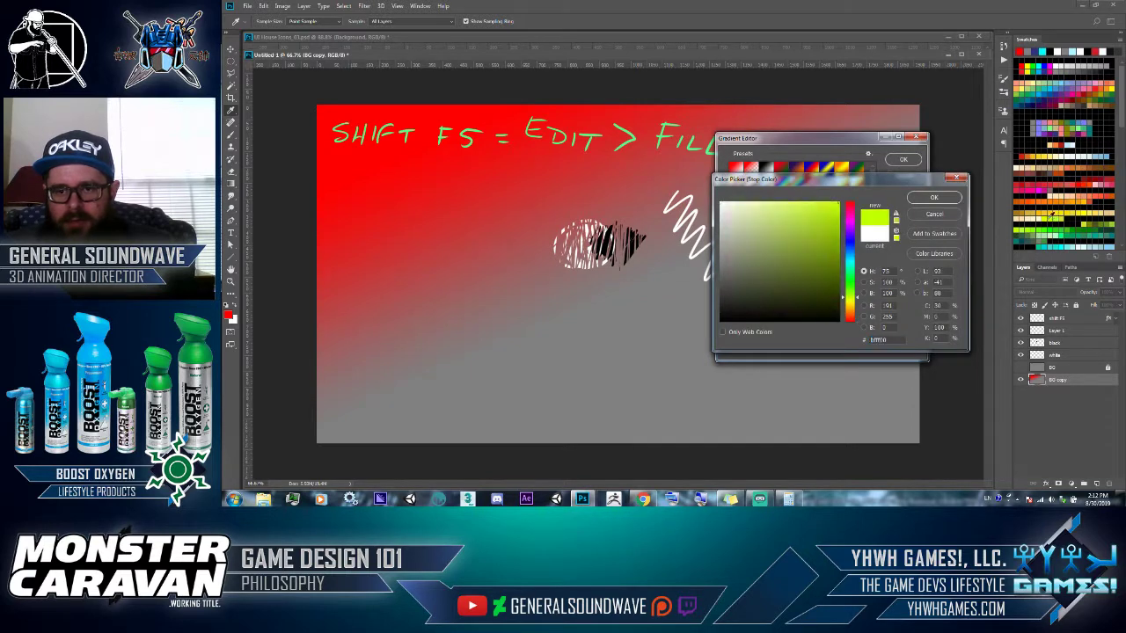
click(933, 197)
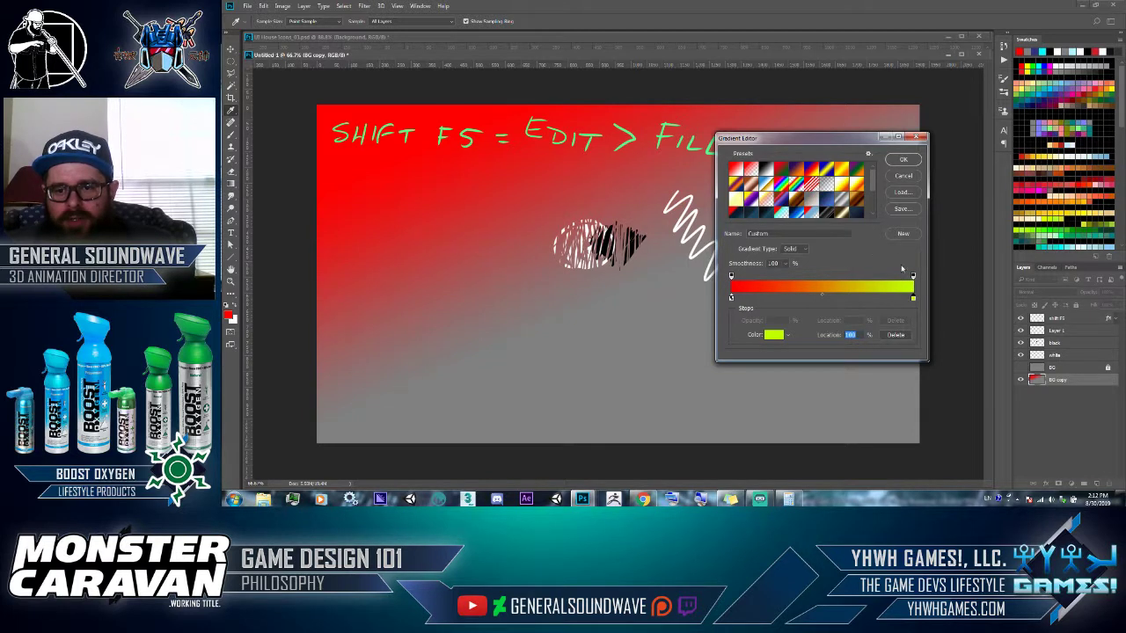
- Inspect the end opacity stop, keeping its opacity at 100%, and accept the custom red-to-yellow-green gradient
mouse_move(902, 275)
mouse_down()
mouse_move(886, 279)
mouse_move(915, 283)
mouse_up()
click(785, 321)
mouse_move(784, 333)
mouse_down()
mouse_move(749, 336)
mouse_move(785, 334)
mouse_up()
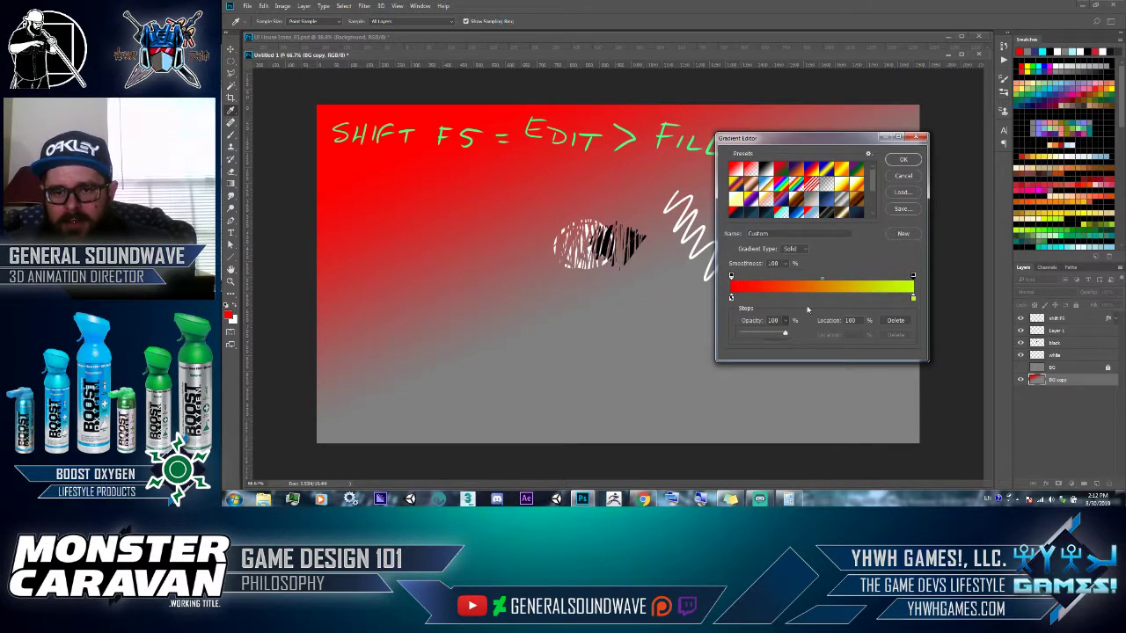
click(914, 300)
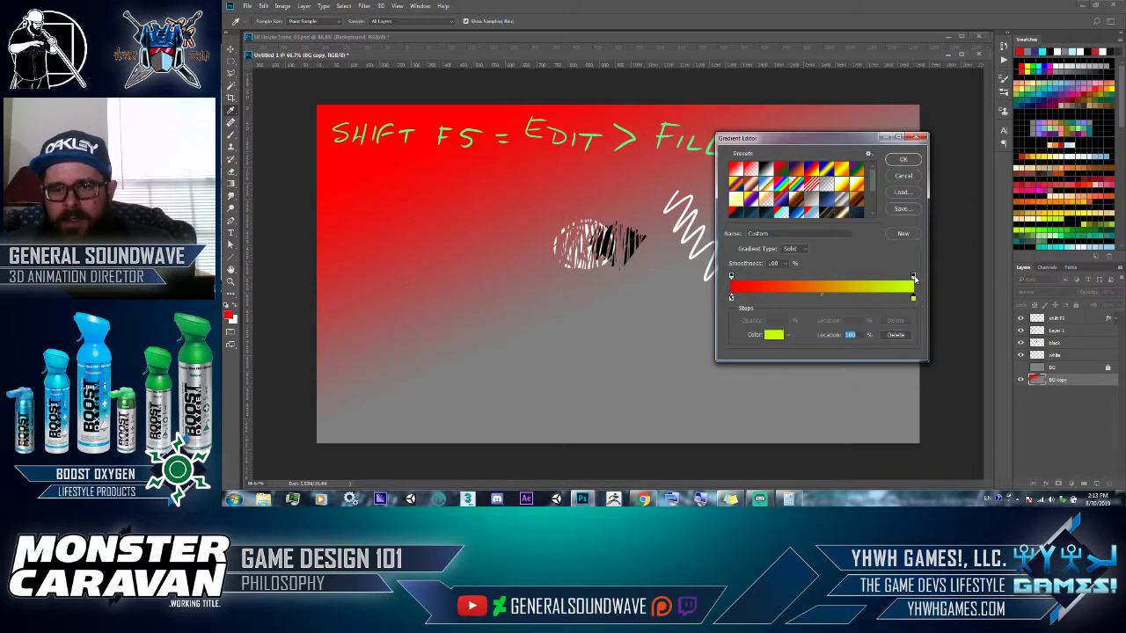
click(912, 277)
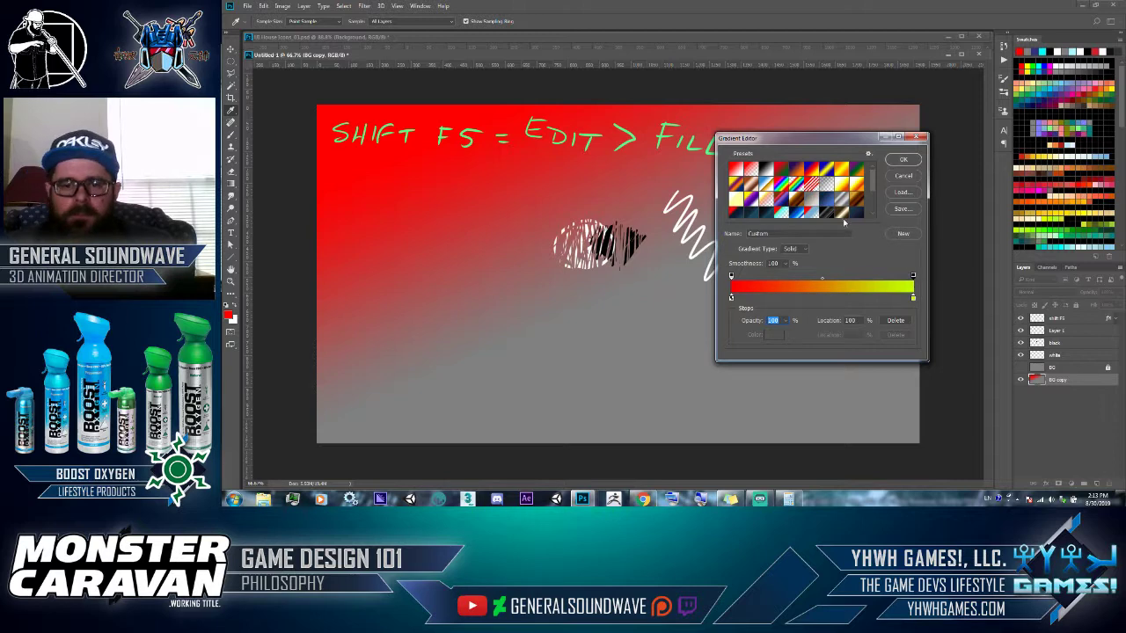
click(901, 159)
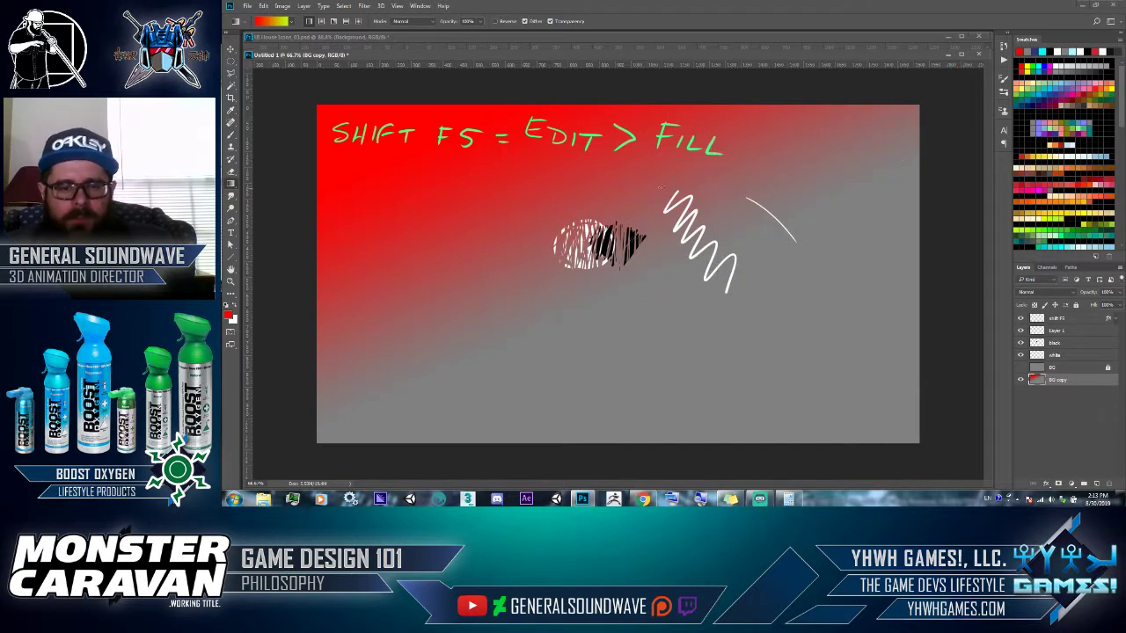
- Try the red-to-yellow-green linear gradient on the BG copy layer in several directions: diagonally, downward, upward and downward again
drag(517, 260, 593, 305)
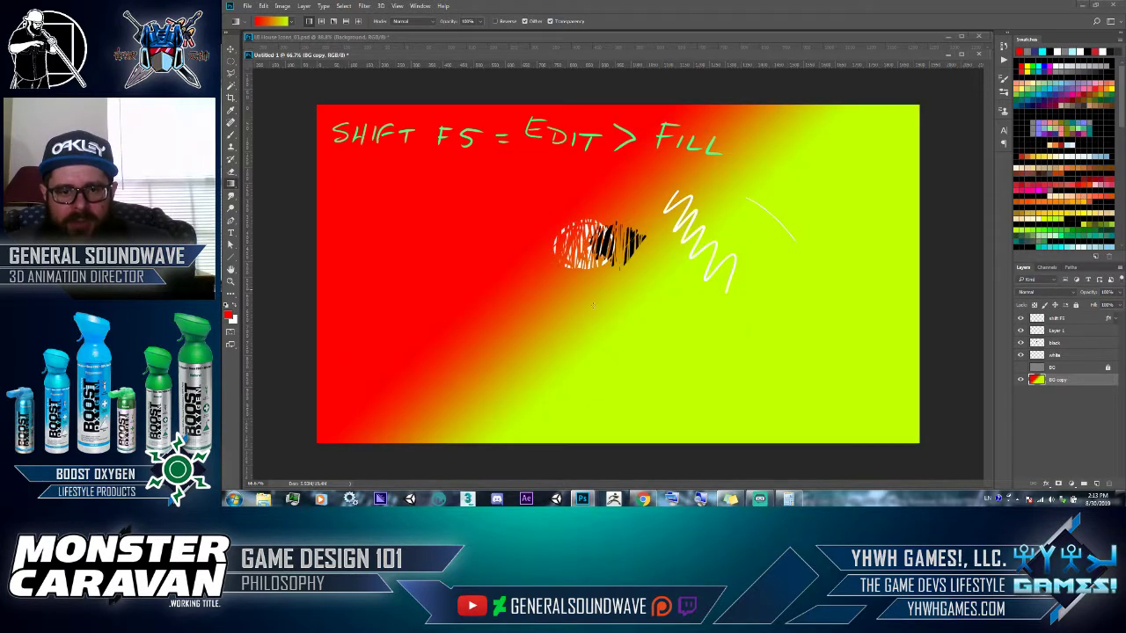
drag(653, 176, 653, 368)
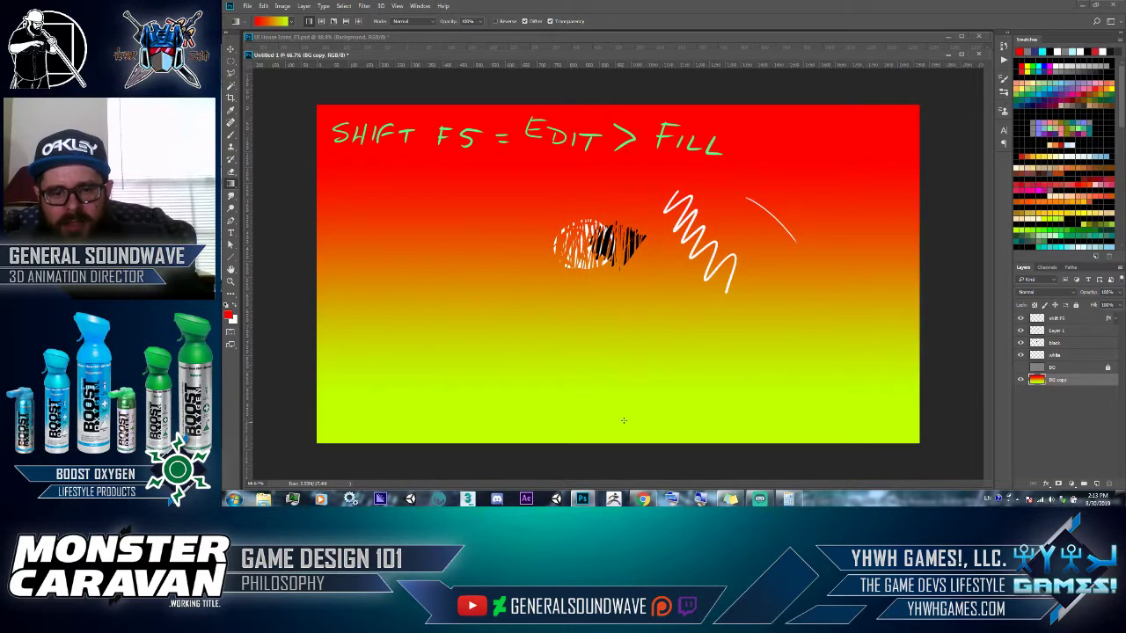
drag(623, 420, 690, 80)
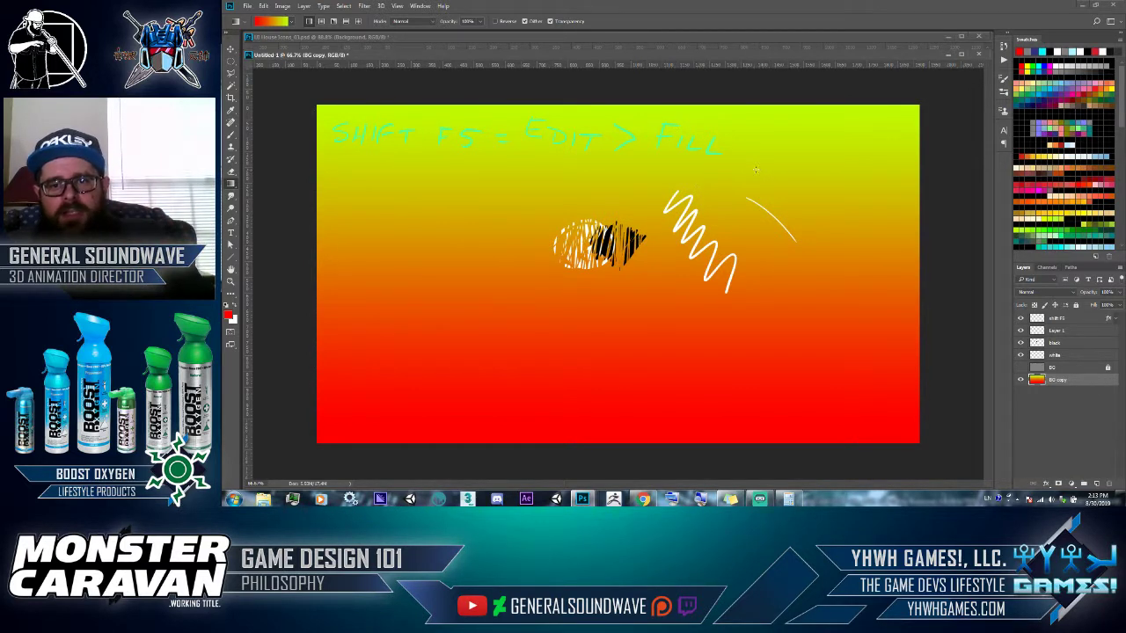
drag(741, 183, 697, 116)
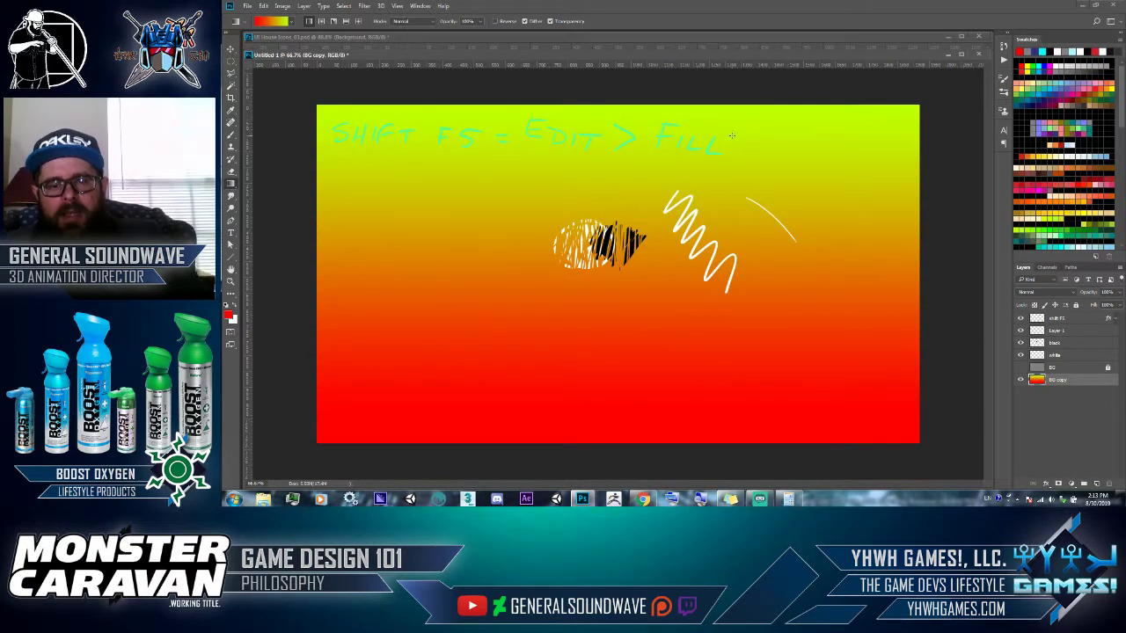
drag(698, 124, 698, 293)
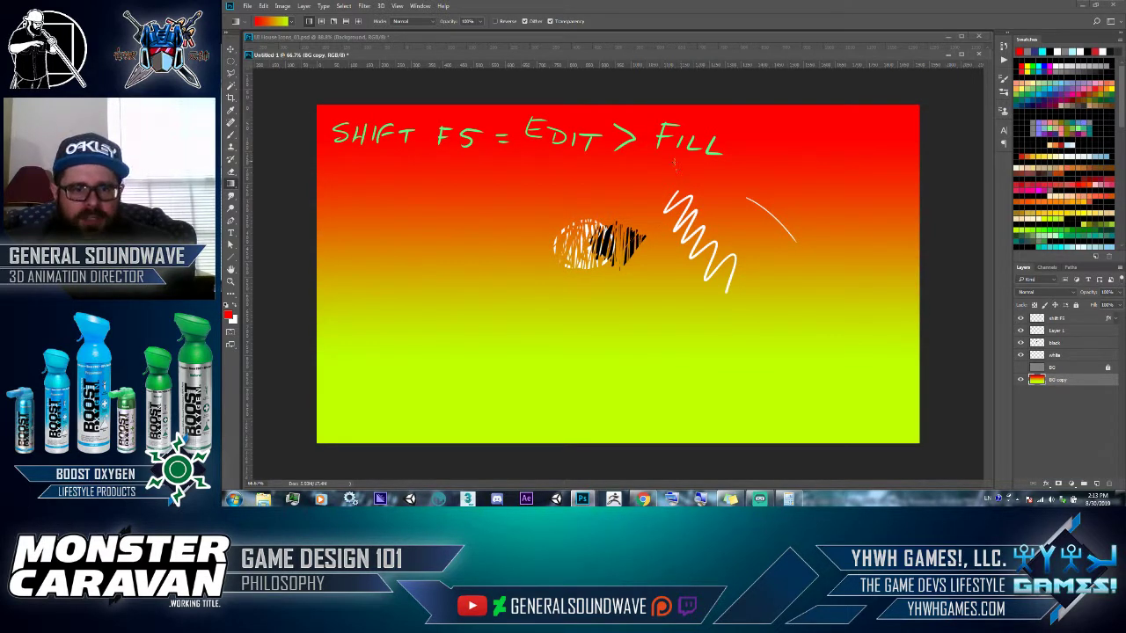
- Enable the gradient's Reverse option, draw a downward gradient over the BG copy layer, and toggle Reverse for comparison, leaving it on
click(496, 21)
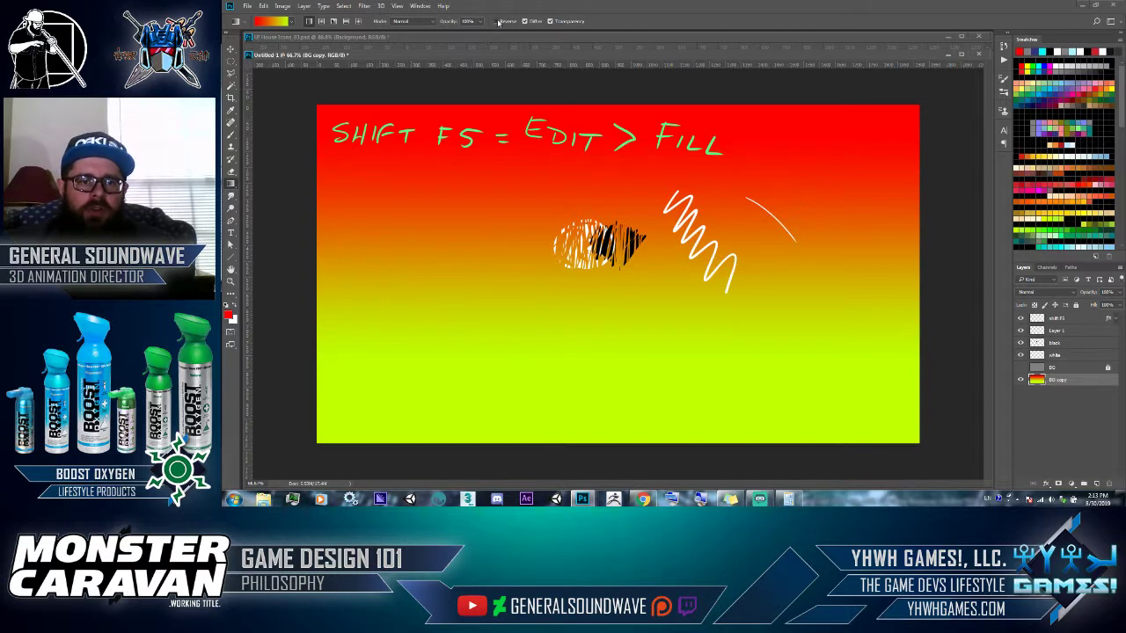
drag(746, 202, 751, 331)
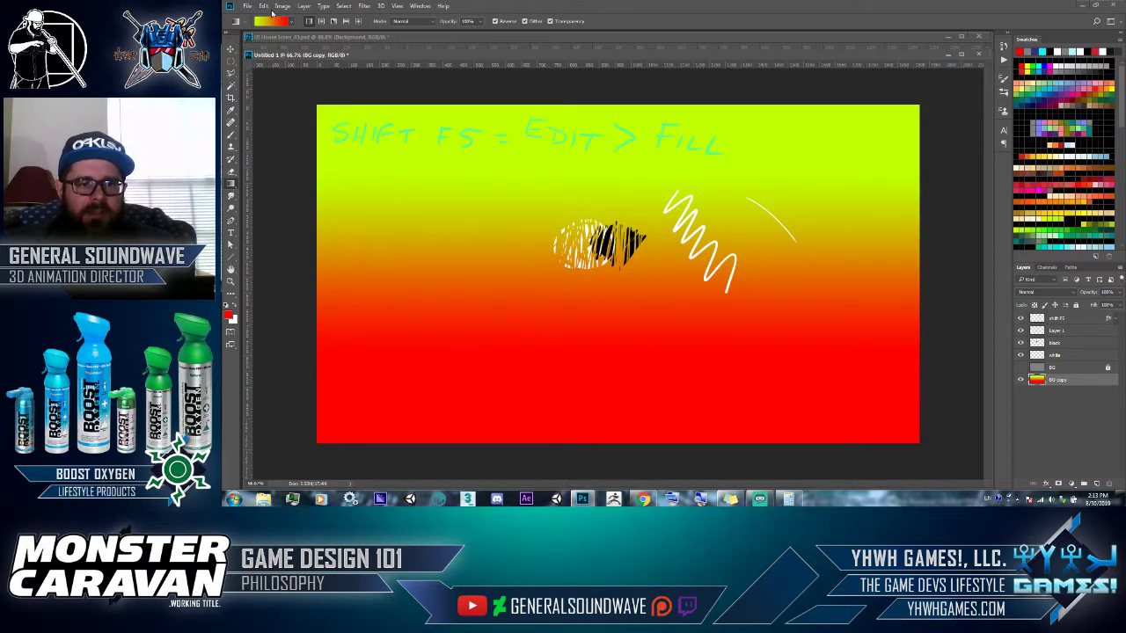
click(497, 22)
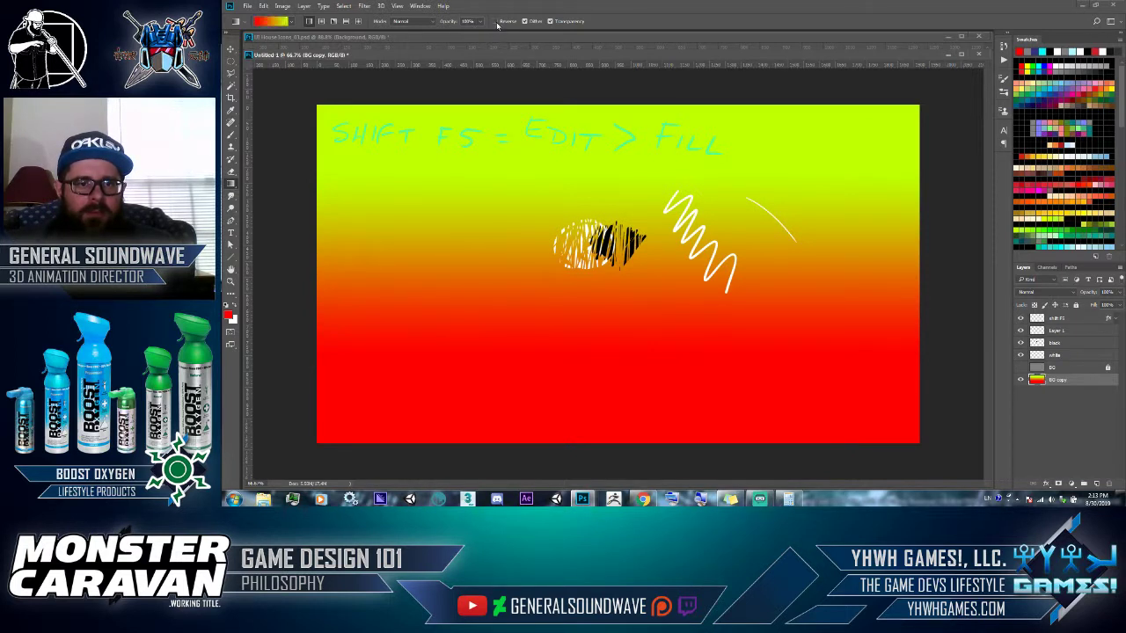
click(496, 23)
click(498, 22)
click(497, 22)
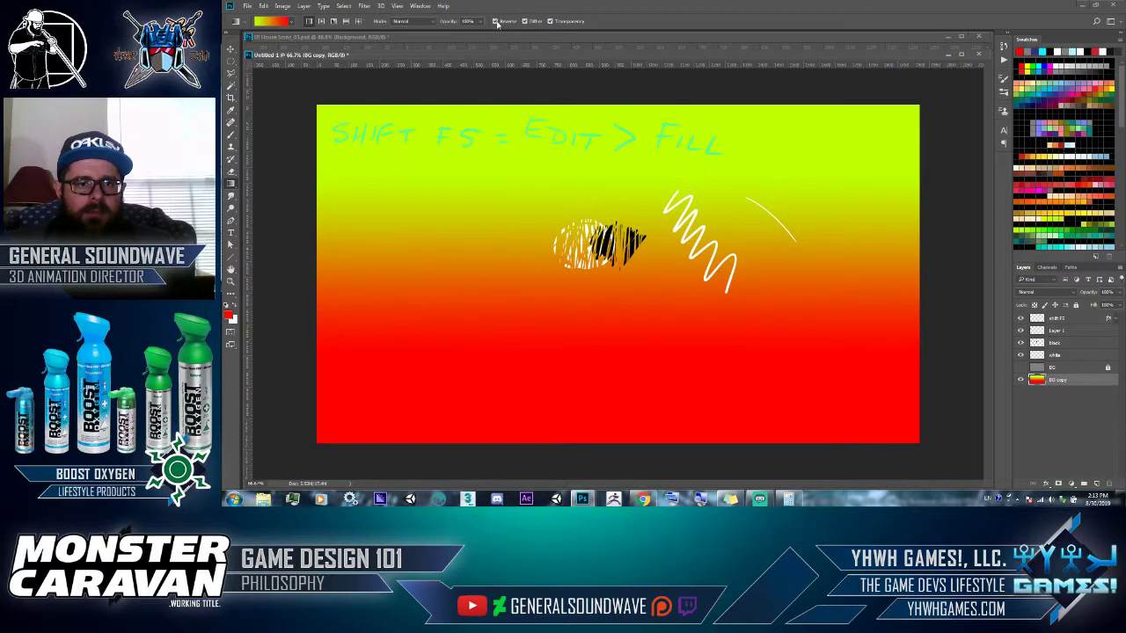
click(497, 23)
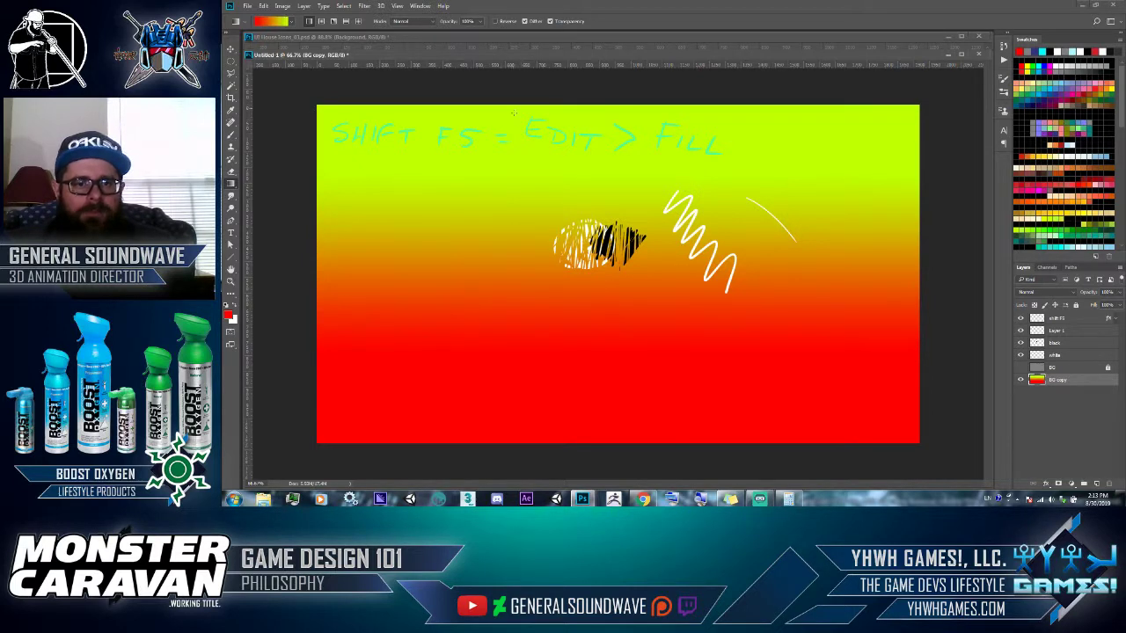
click(497, 22)
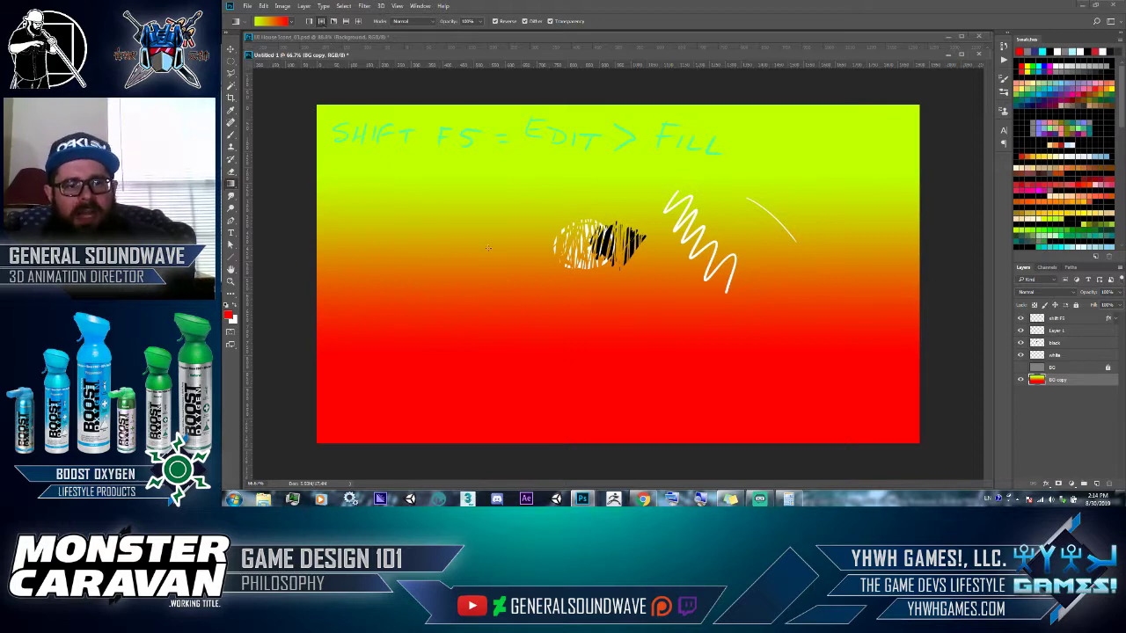
- Switch to the Radial gradient style and draw reversed gradients of different centres and radii, ending with one spreading across most of the canvas
drag(518, 240, 564, 332)
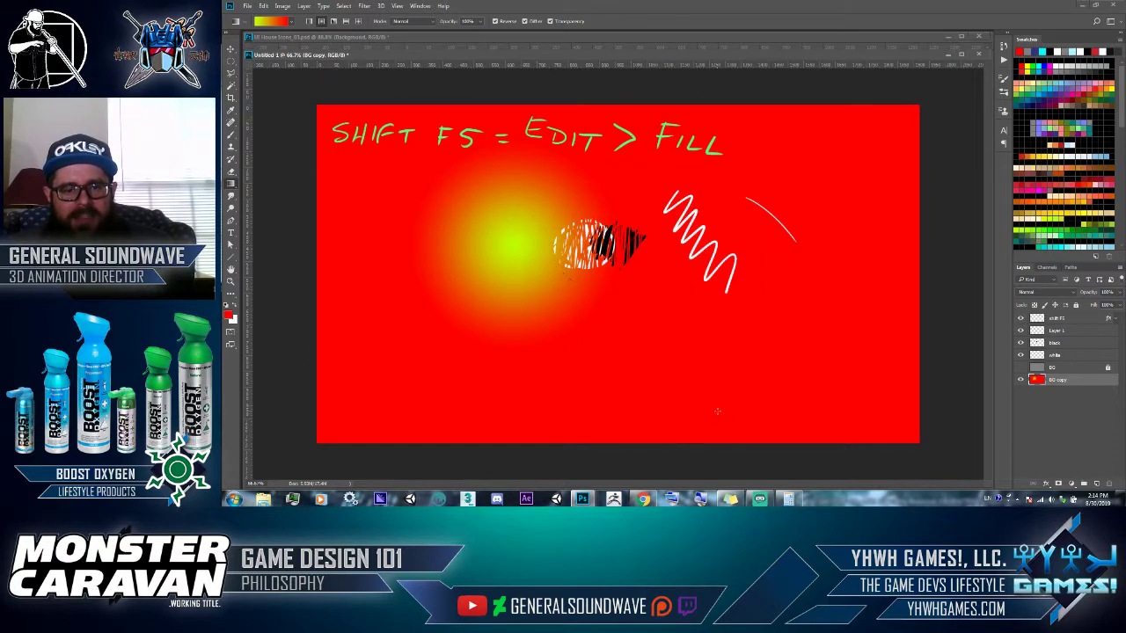
drag(505, 206, 696, 391)
drag(797, 307, 846, 373)
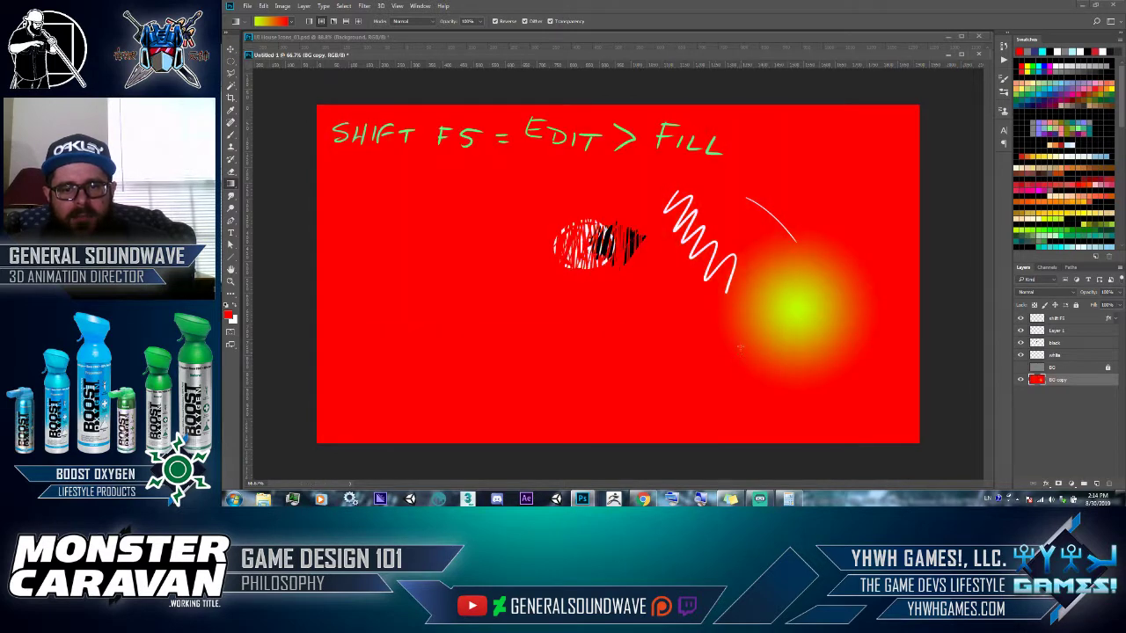
drag(503, 189, 770, 443)
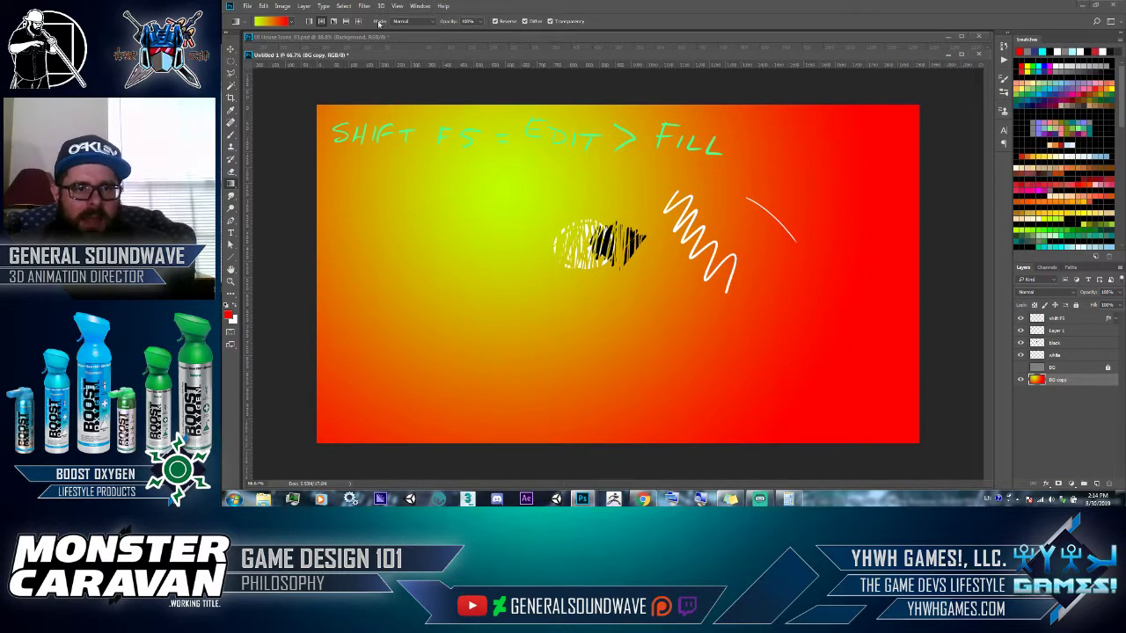
- Switch to the Angle gradient style and draw two gradients towards the canvas's lower right from different start points
click(333, 22)
drag(490, 215, 699, 384)
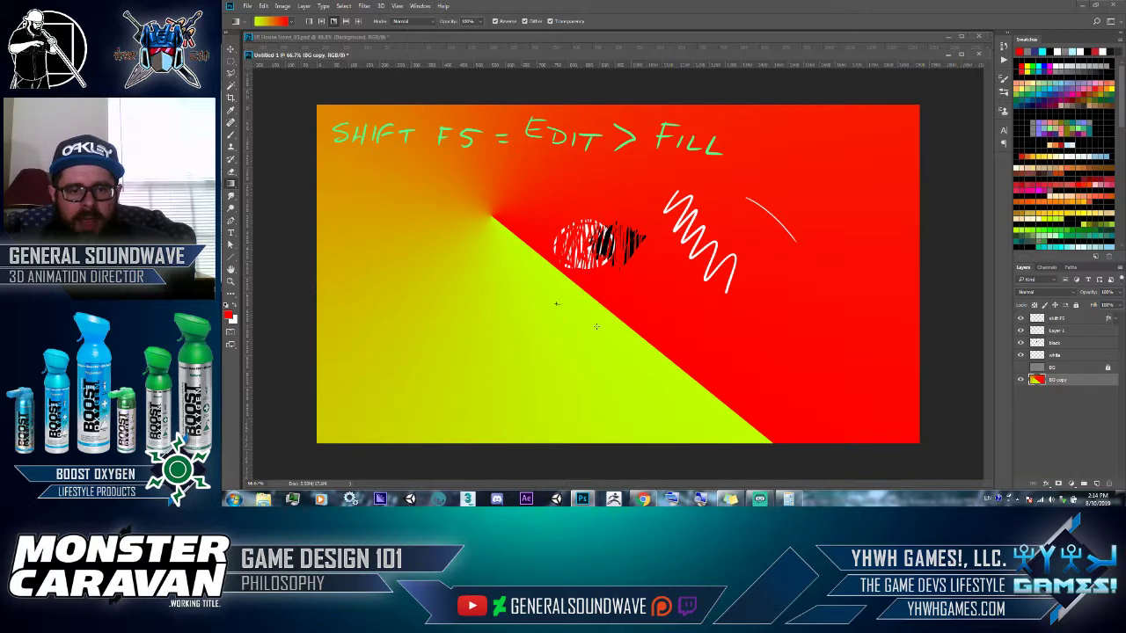
drag(596, 326, 723, 392)
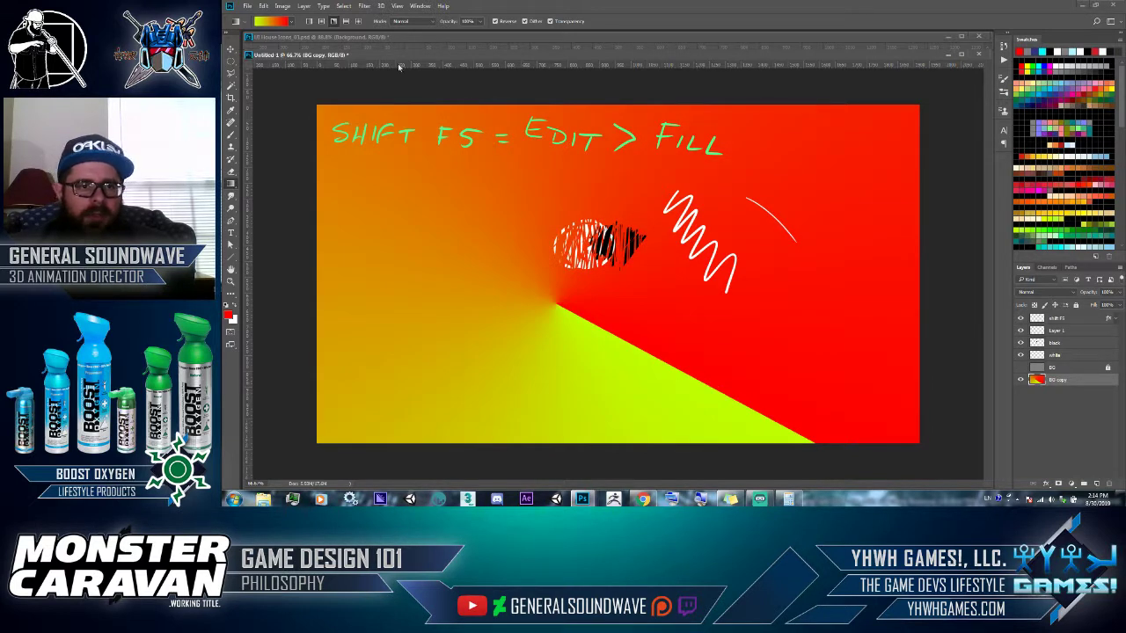
- Switch to the Reflected gradient style and draw downward gradients of varying length, ending with a horizontal yellow-green band across the canvas's middle
click(346, 21)
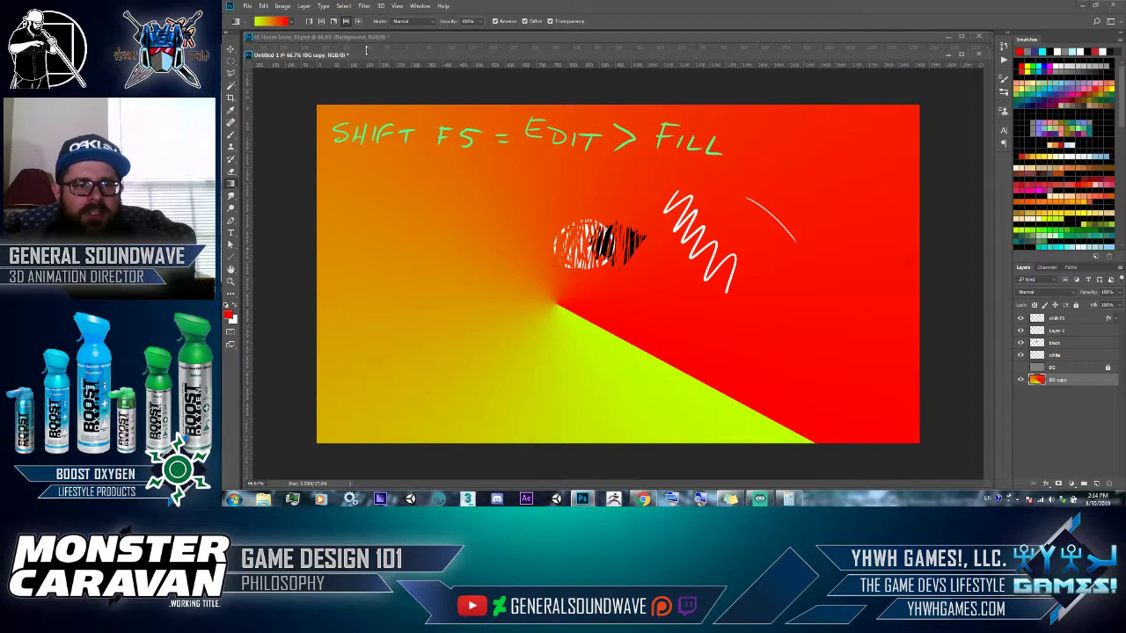
drag(479, 236, 481, 341)
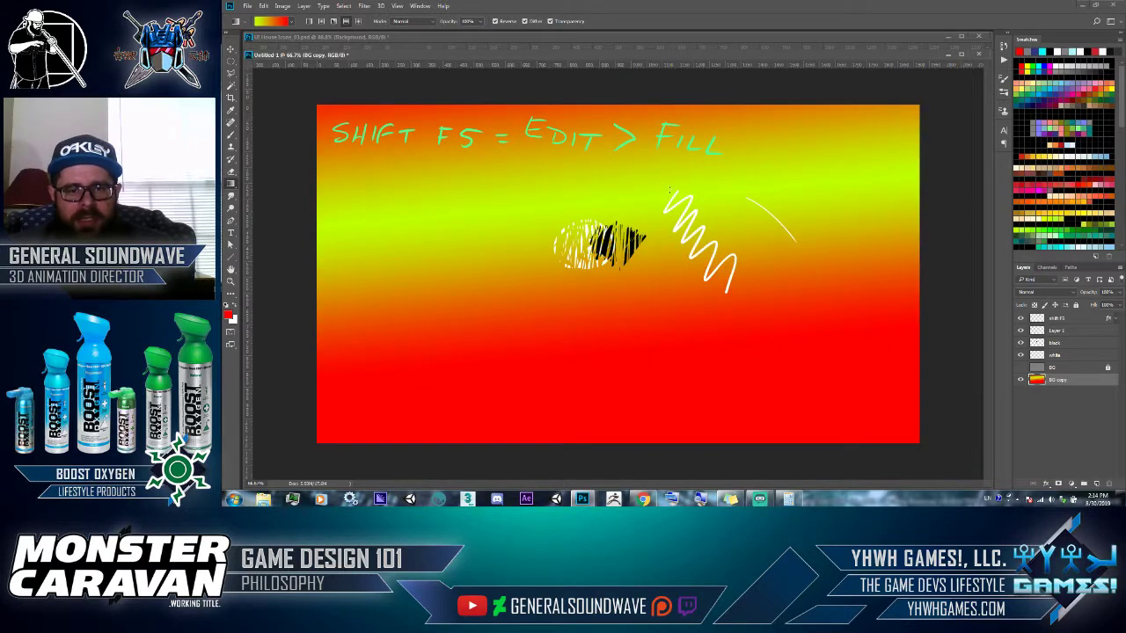
drag(670, 189, 661, 410)
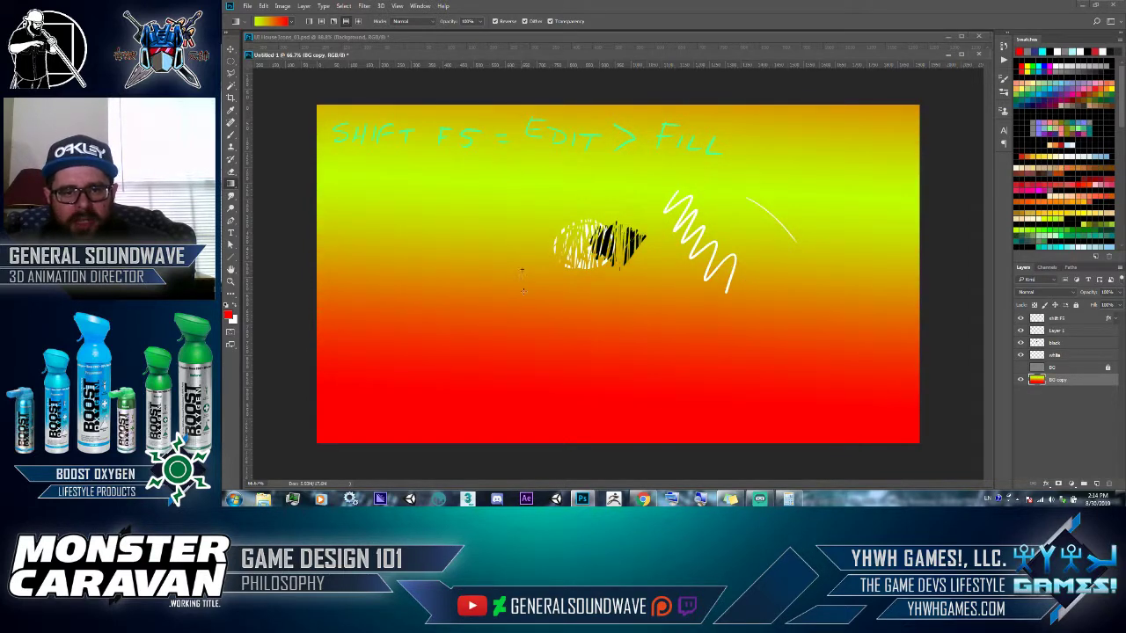
drag(523, 290, 524, 348)
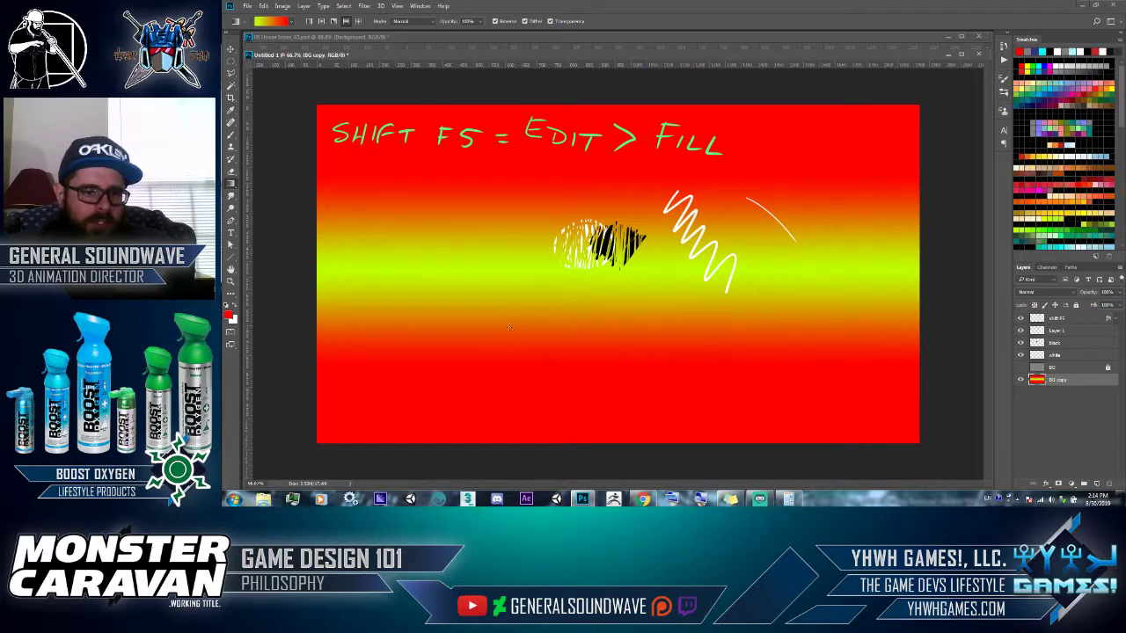
- Try reflected gradients sideways across the canvas with different start points and lengths, ending with a vertical yellow-green band near the centre
drag(465, 227, 615, 299)
key(ctrl+z)
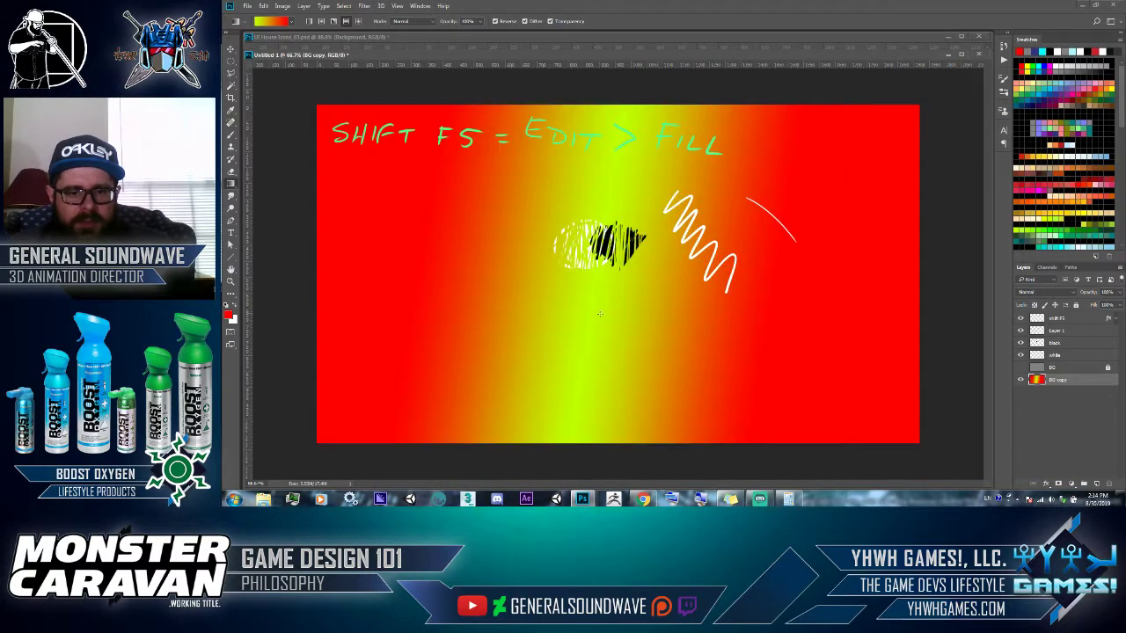
drag(482, 306, 863, 326)
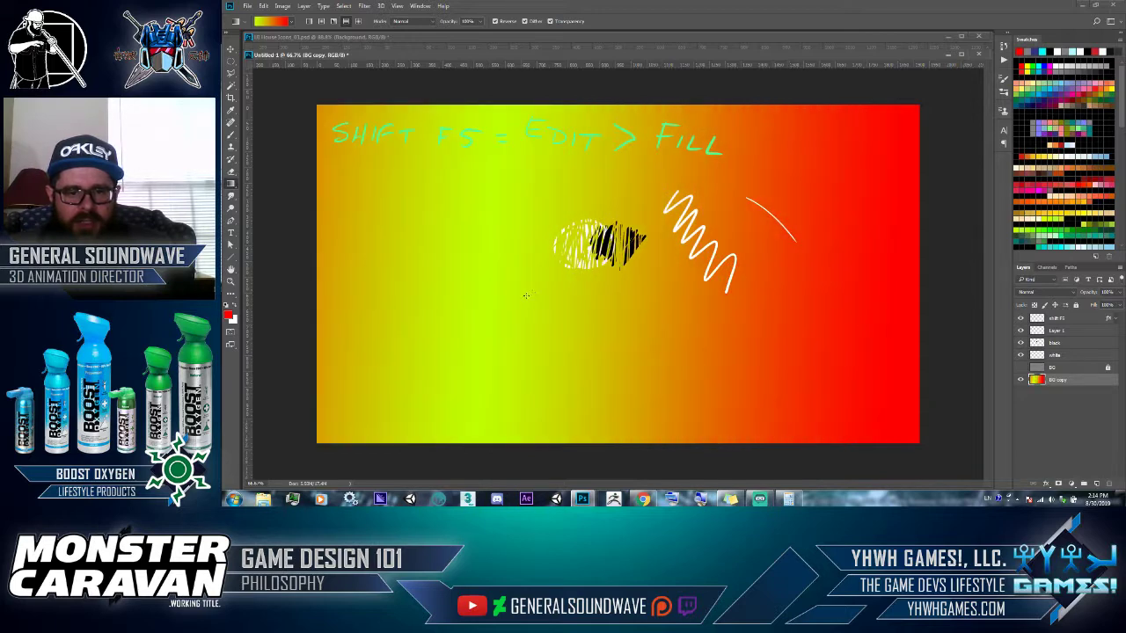
drag(554, 304, 848, 324)
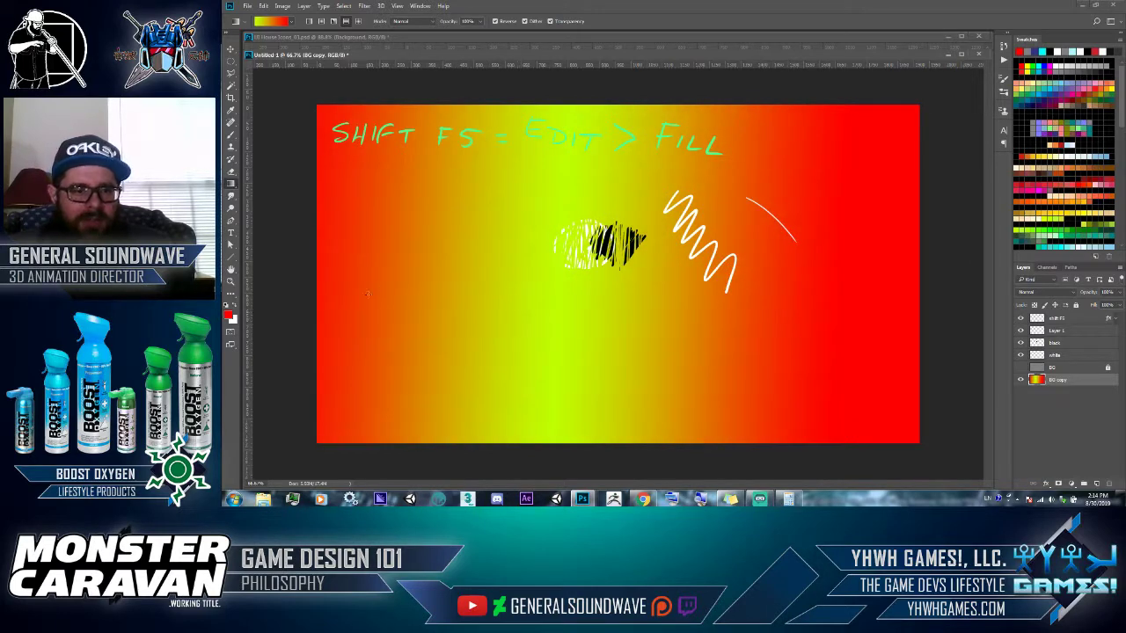
drag(327, 306, 907, 318)
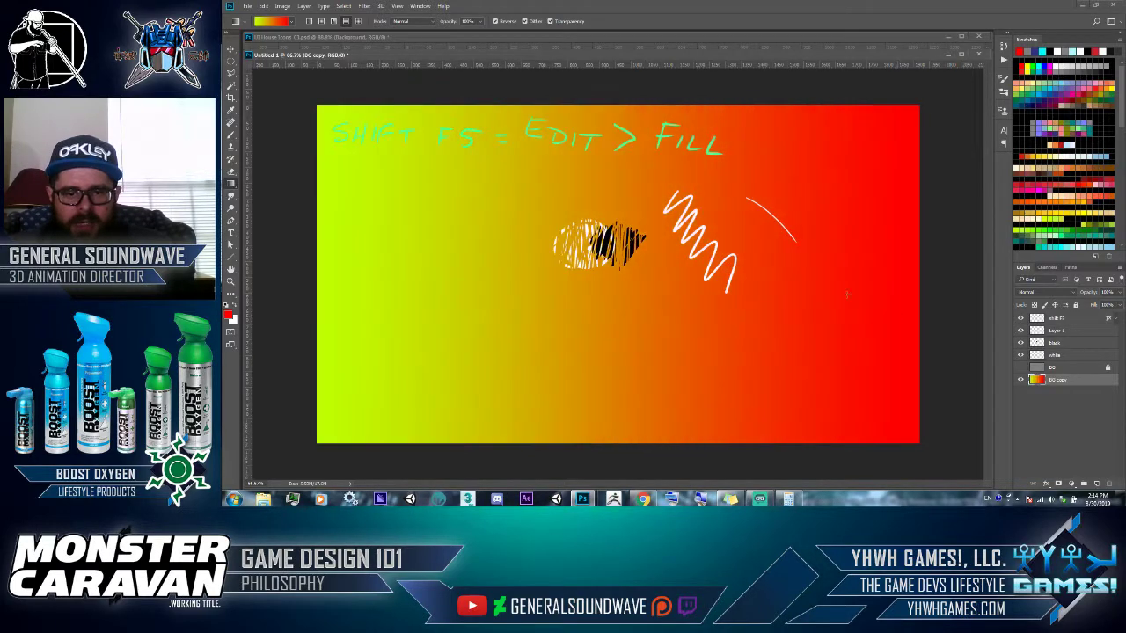
drag(637, 317, 787, 318)
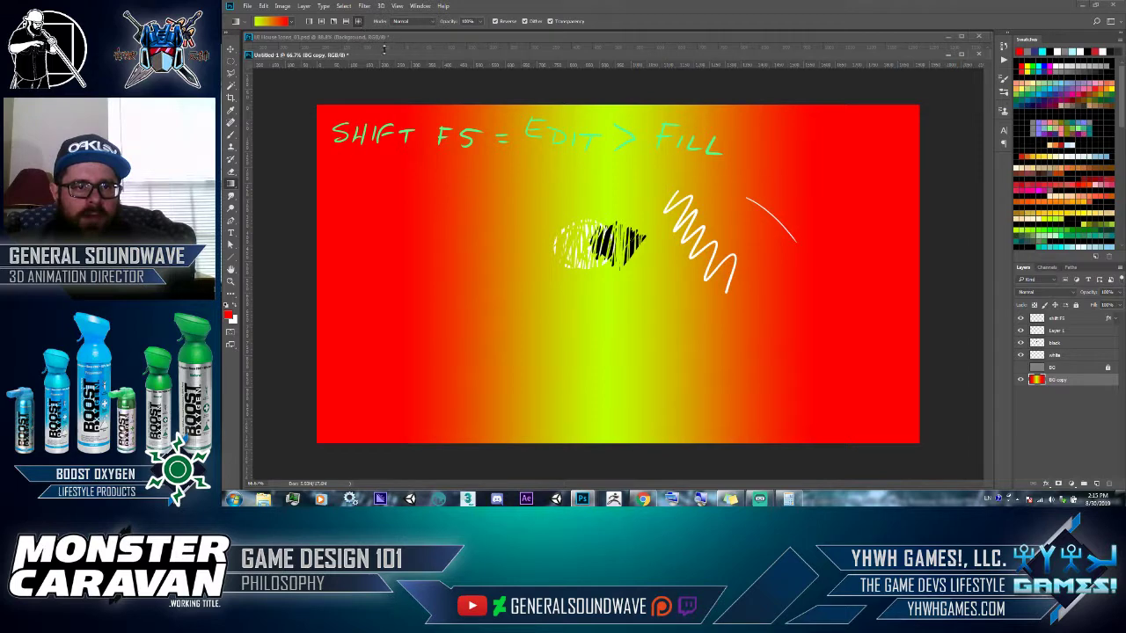
- Switch to the Diamond gradient style and draw gradients on the BG copy layer, ending with a small diamond in the canvas's right half
drag(528, 218, 767, 320)
drag(758, 271, 850, 177)
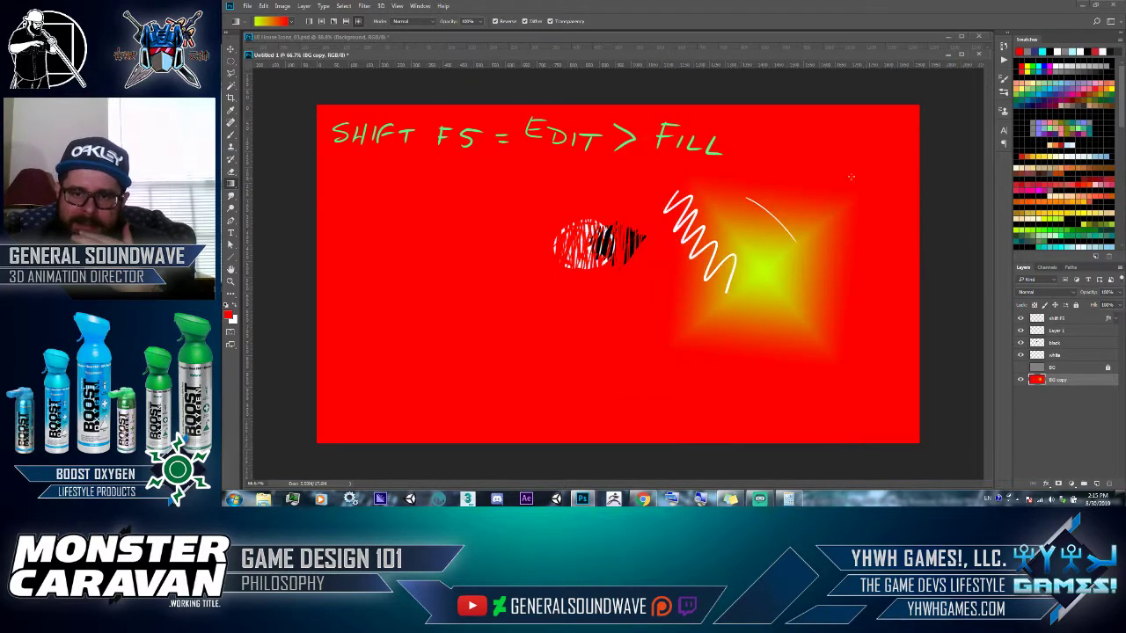